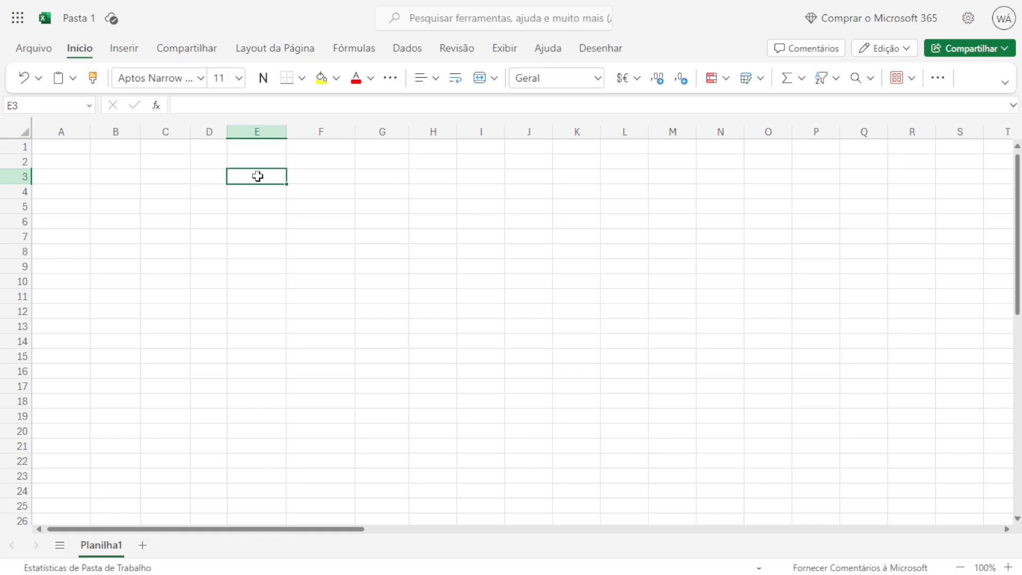
Enter the headers Data, Produto, Vendedor, Região, Quantidade, Preço Unit and Valor Total across A1:G1.
key("ctrl+Home")
type("Data")
key("Tab")
type("Produto")
key("Tab")
type("Vendedor")
key("Tab")
type("Região")
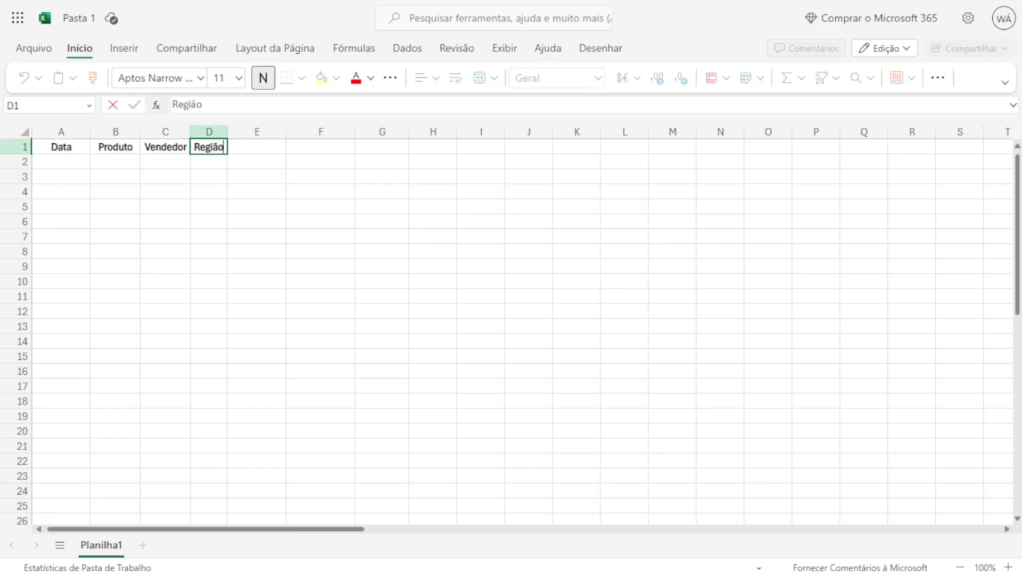
key("Tab")
type("Quantidade")
key("Tab")
type("Preço Unit")
key("Tab")
type("Valor Total")
key("Return")
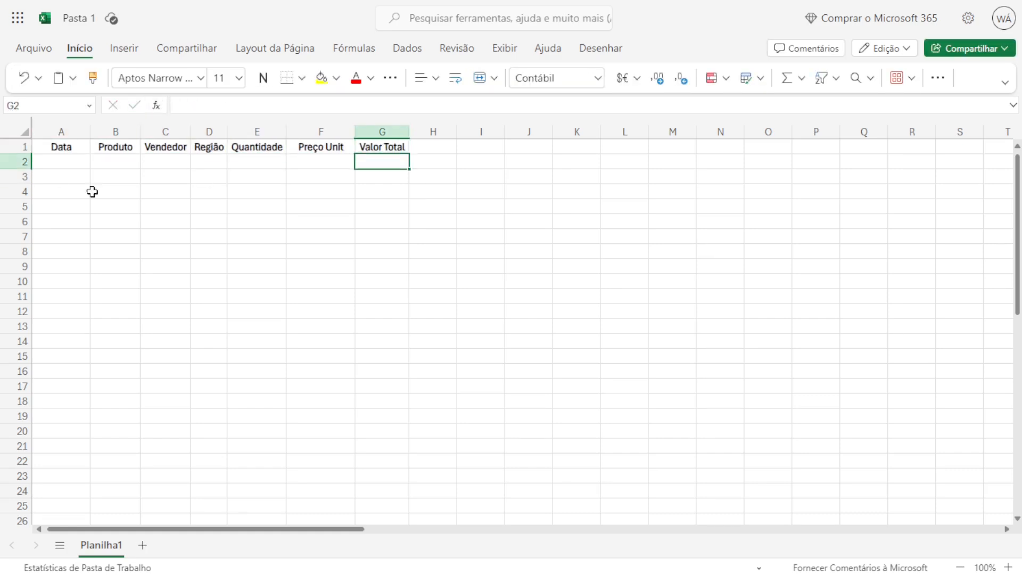
Fill A2:A6 with consecutive dates from 01/07/2024 to 05/07/2024.
left_click(62, 162)
type("01/07/2024")
key("Return")
type("02/07/2024")
key("Return")
left_click_drag(54, 162, 61, 178)
left_click_drag(89, 184, 89, 223)
Enter Produto A to Produto E in B2:B6 and the five sellers' first names in C2:C6.
left_click(117, 165)
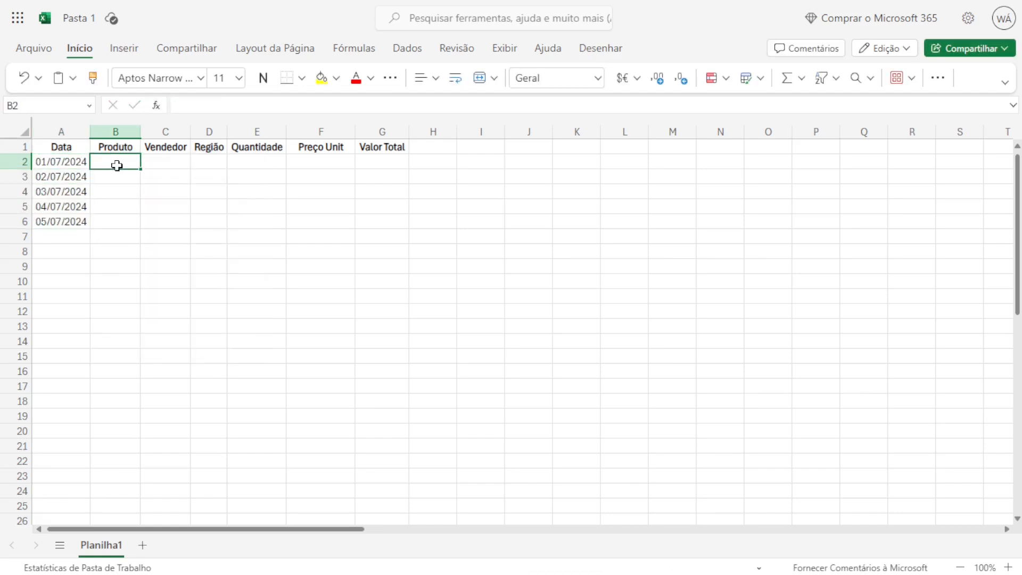
type("Produto A Produto B Produto C Produto D Produto E")
left_click(165, 163)
type("João")
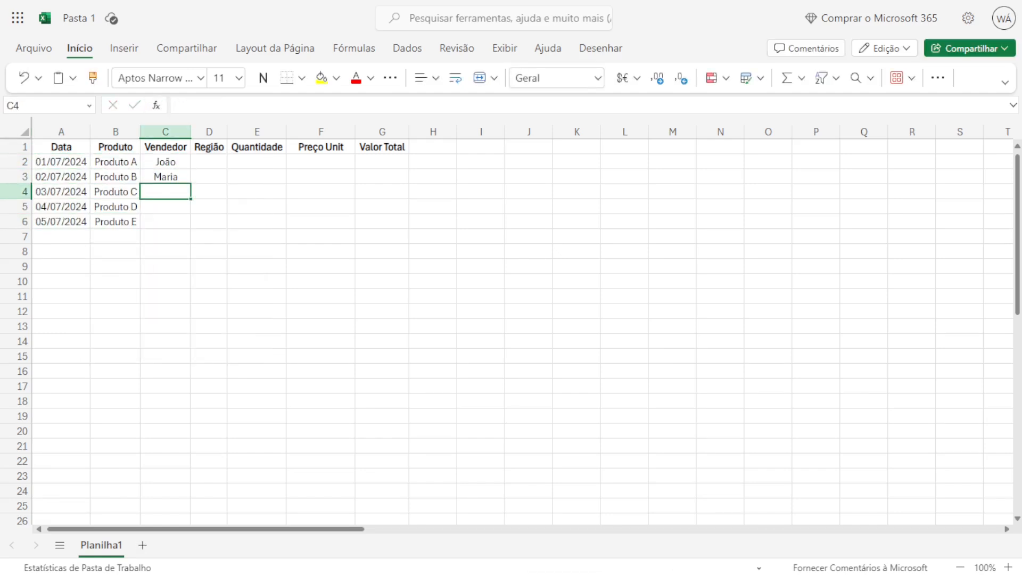
type(" Maria Marta Pedro André")
key("Return")
Enter the regions Norte, Sul, Leste, Oeste, Norte in D2:D6 and the quantities 10, 5, 8, 3, 7 in E2:E6.
left_click(209, 163)
type("Norte Sul Leste Oeste Norte")
key("Return")
left_click(258, 164)
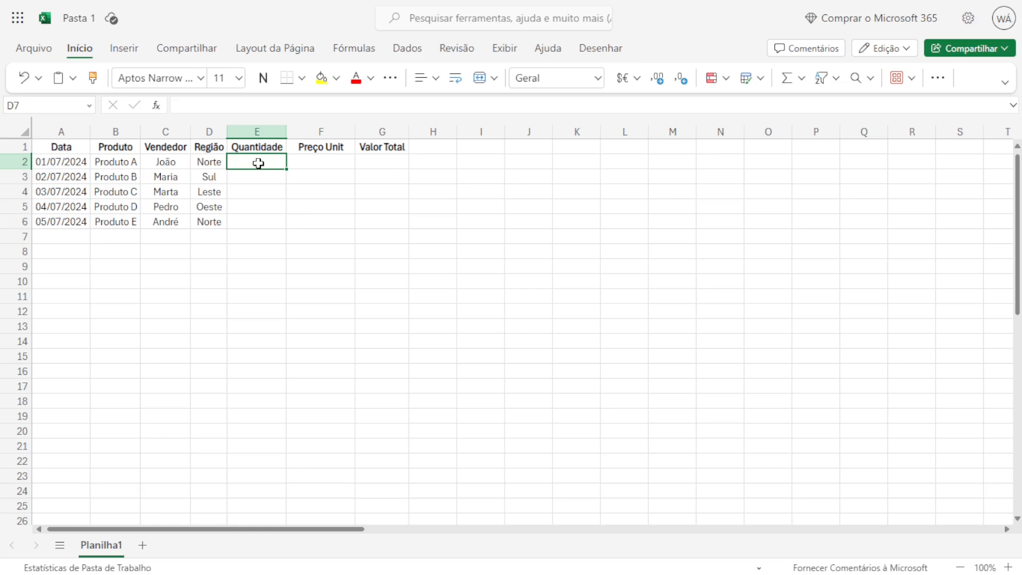
type("10 5 8 3 7")
key("Return")
Enter the unit prices 50, 80, 50, 100 and 80 in F2:F6.
left_click(320, 162)
type("50 80 50 100 80")
key("Return")
Calculate the first row's Valor Total in G2 with the formula =E2*F2.
left_click(378, 162)
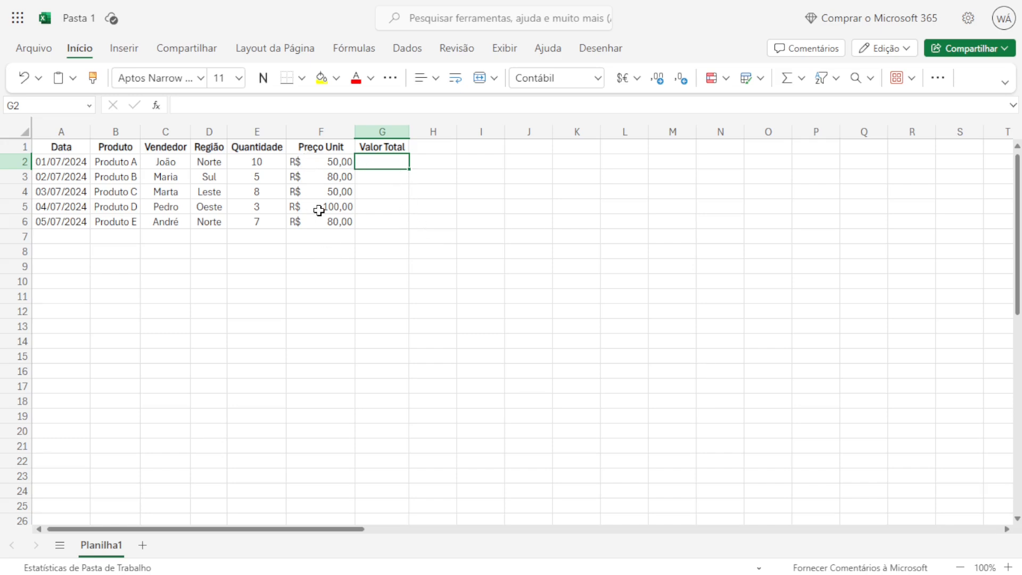
left_click(323, 163)
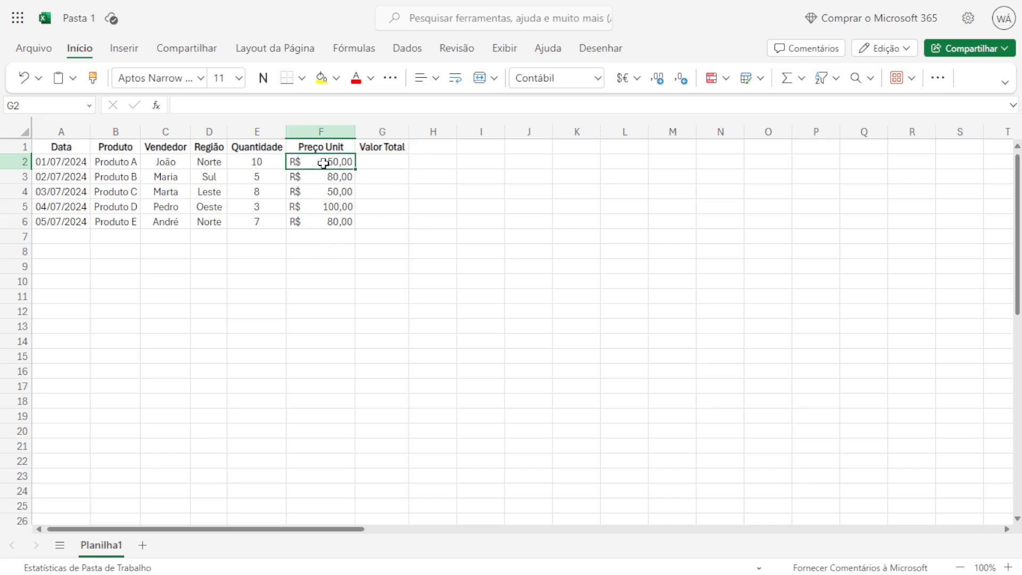
left_click(258, 161)
left_click(366, 164)
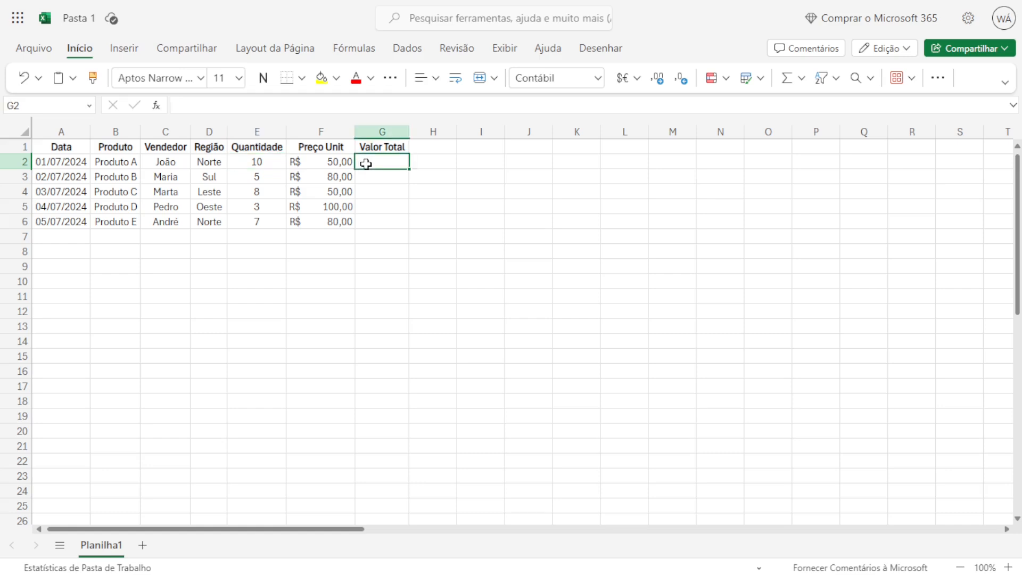
type("=")
left_click(256, 162)
type("*")
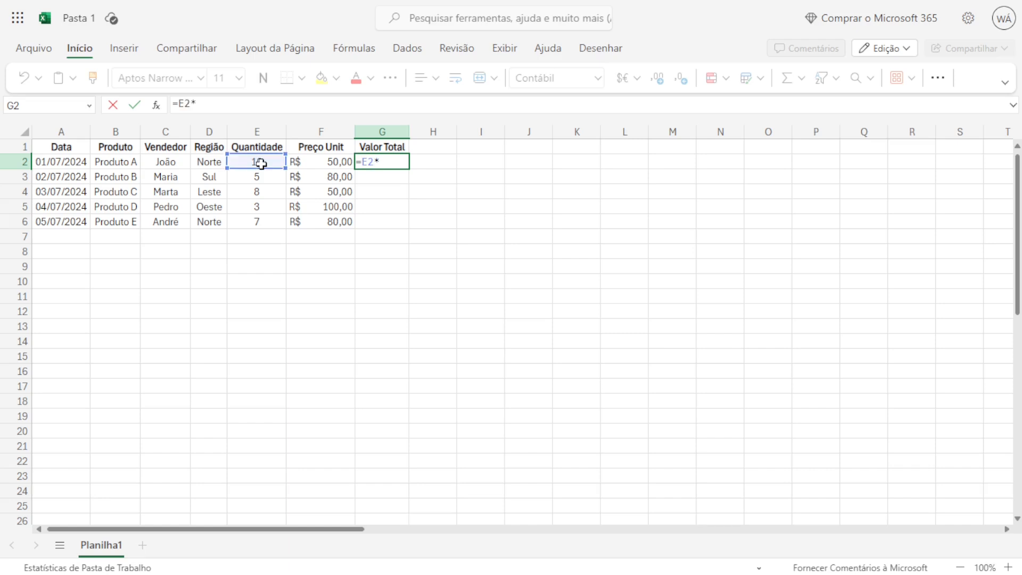
left_click(318, 164)
key("Return")
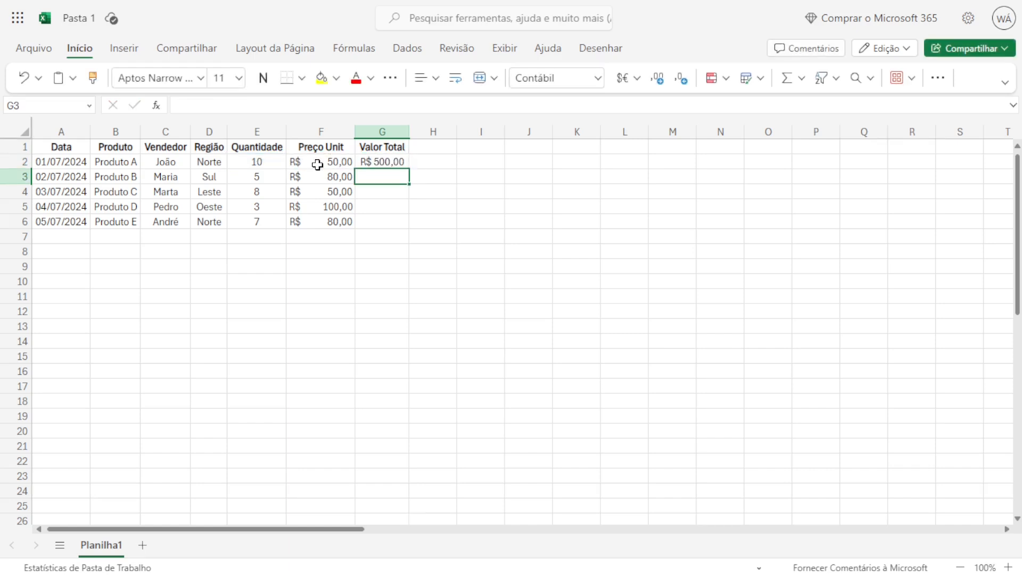
Copy the G2 formula down the Valor Total column to G6.
left_click(393, 159)
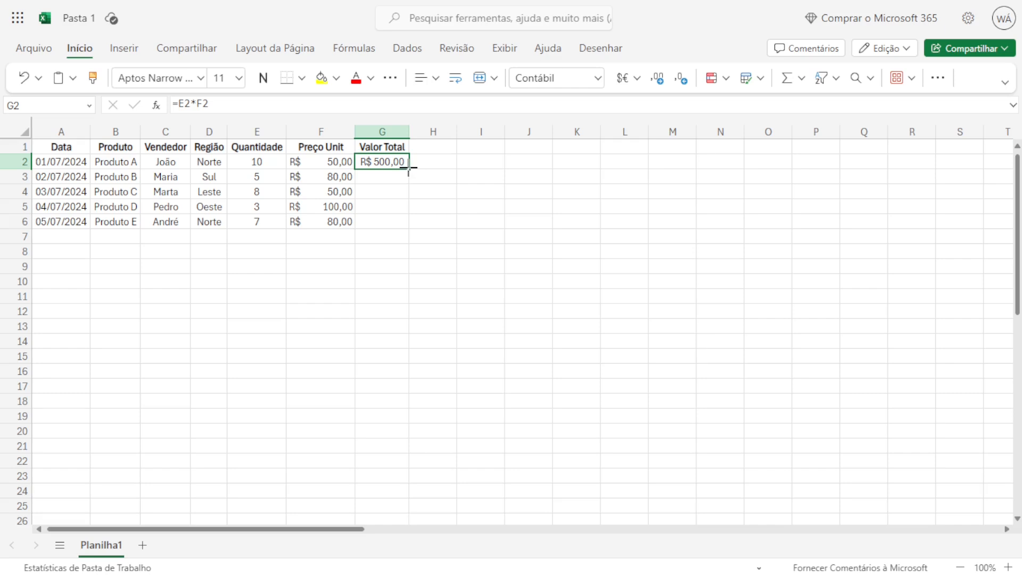
double_click(409, 169)
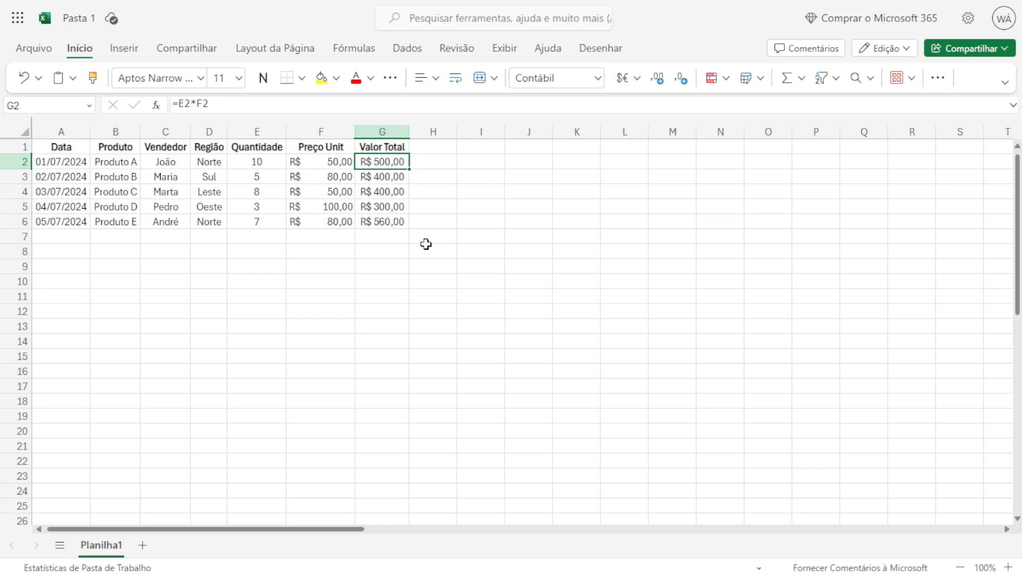
left_click(400, 261)
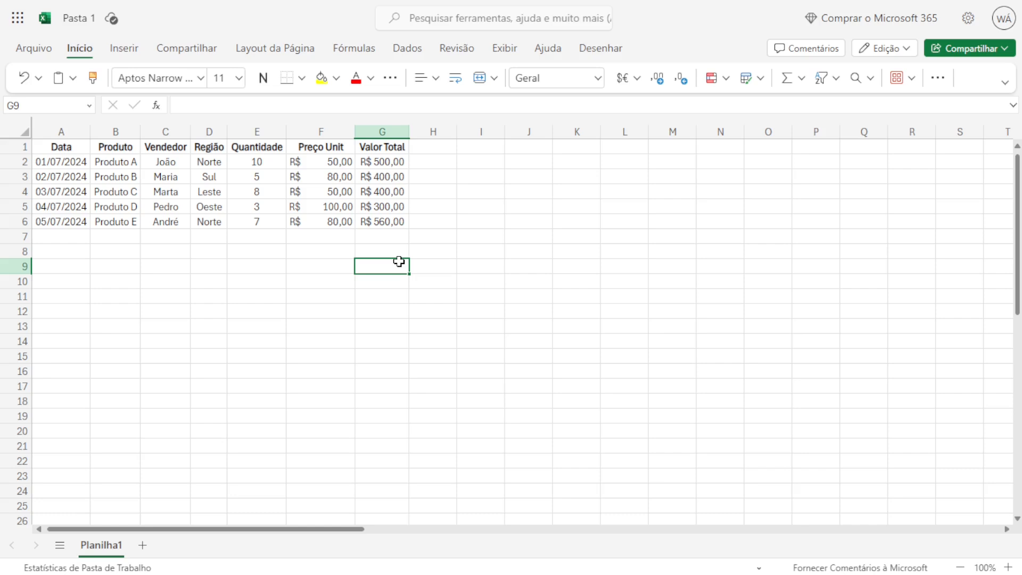
Create a pivot table from the sales data in A1:G6 on a new worksheet.
left_click_drag(62, 147, 371, 221)
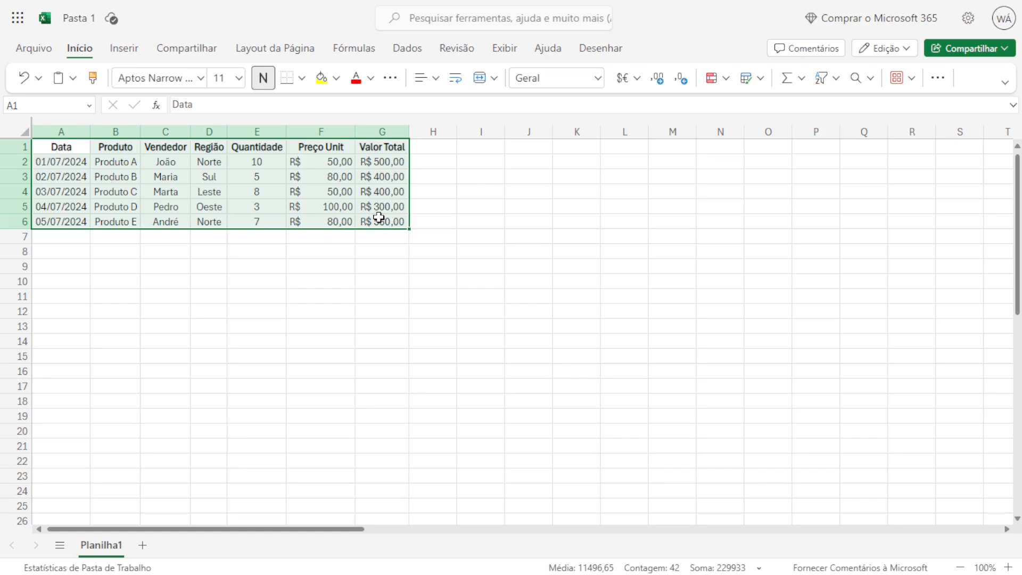
left_click(120, 56)
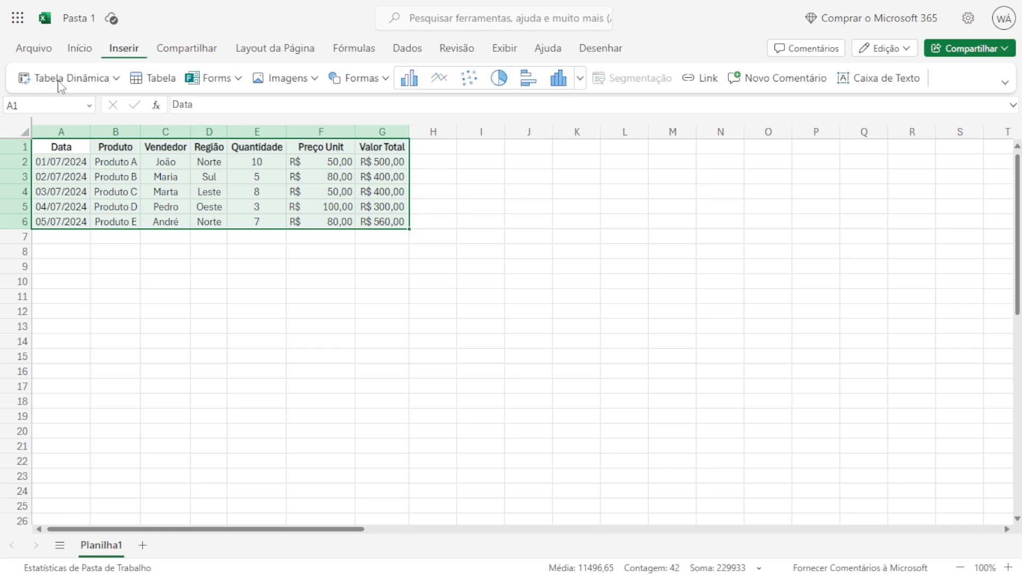
left_click(117, 80)
left_click(72, 130)
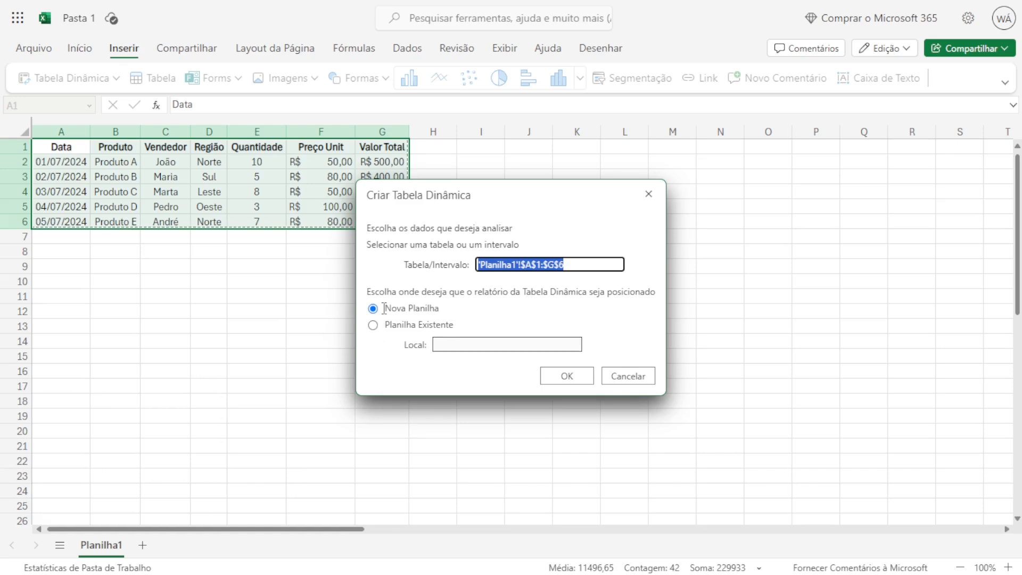
left_click(565, 377)
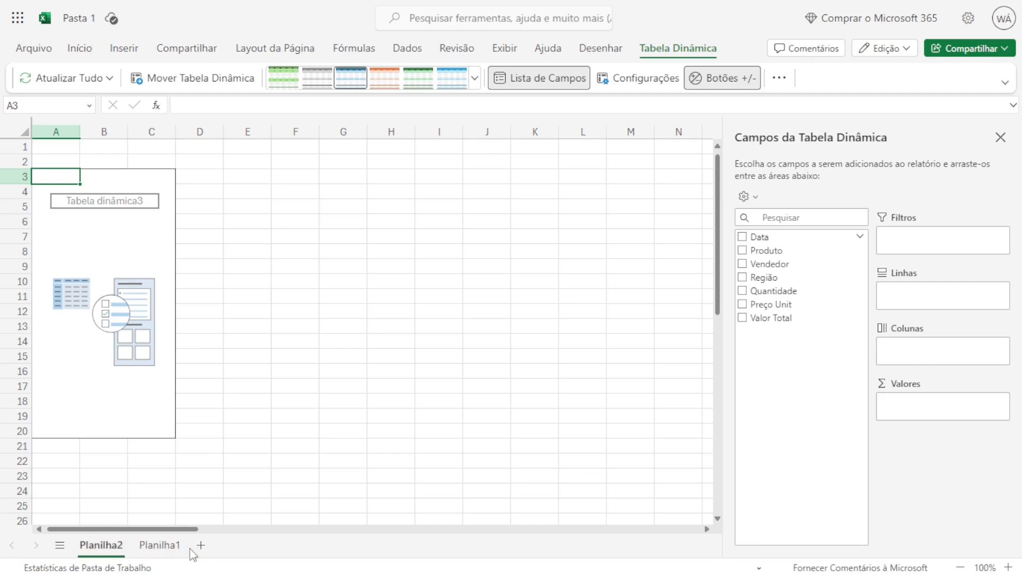
Lay out the pivot table with Produto as rows, Região as columns and the sum of Valor Total as values.
left_click(174, 550)
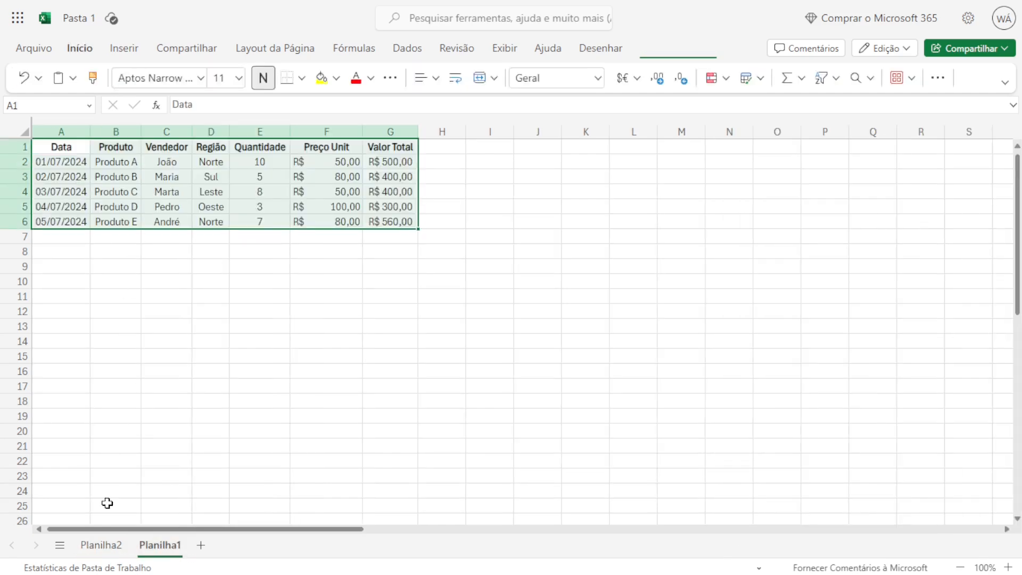
left_click(97, 553)
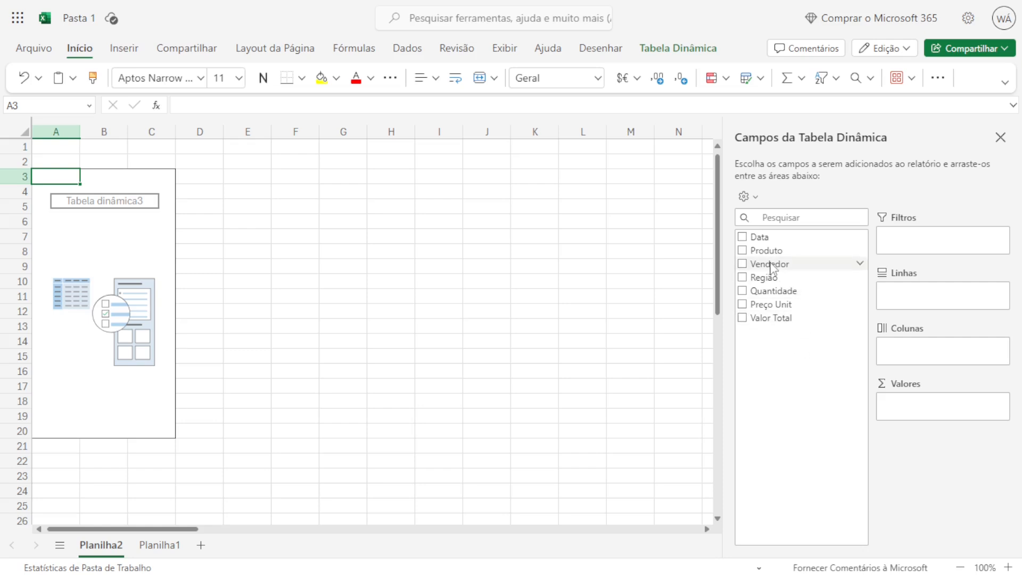
left_click_drag(764, 251, 908, 296)
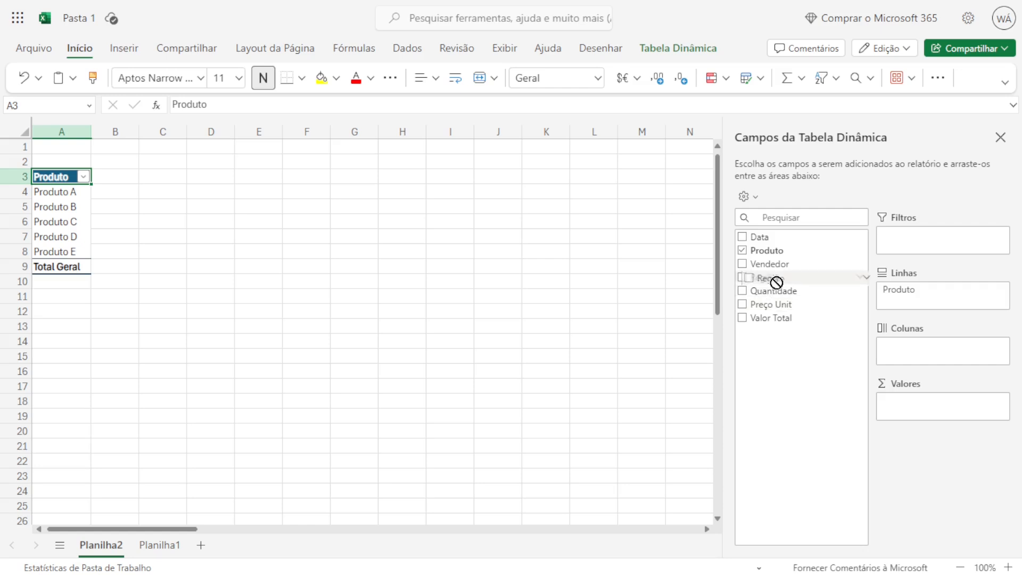
left_click_drag(776, 280, 941, 354)
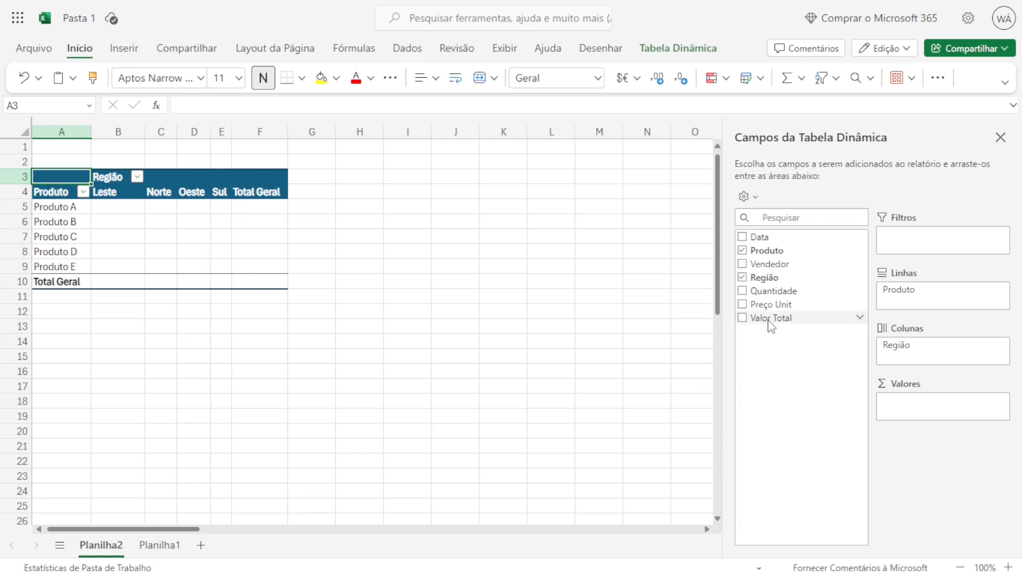
left_click_drag(769, 321, 907, 398)
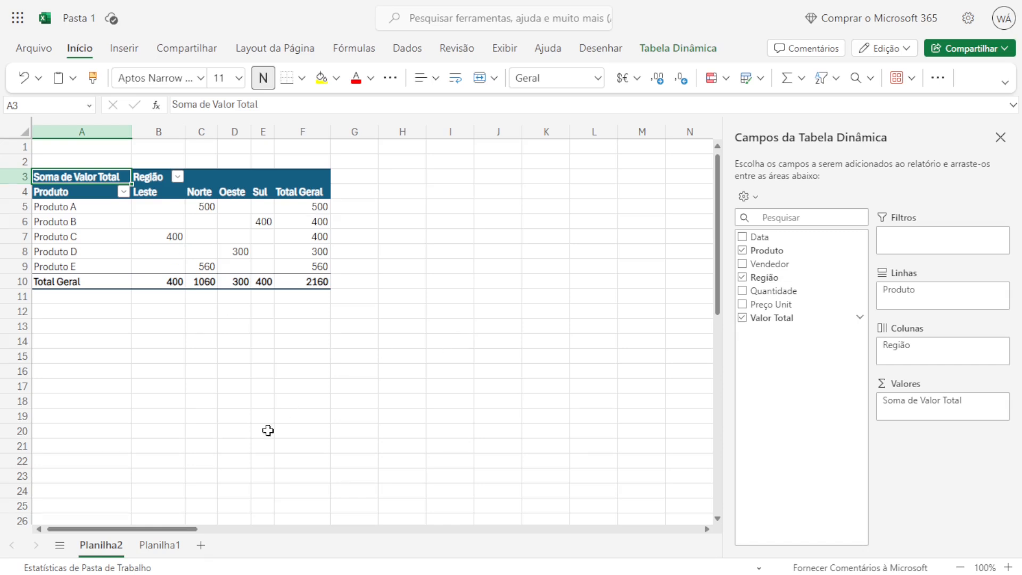
left_click(159, 545)
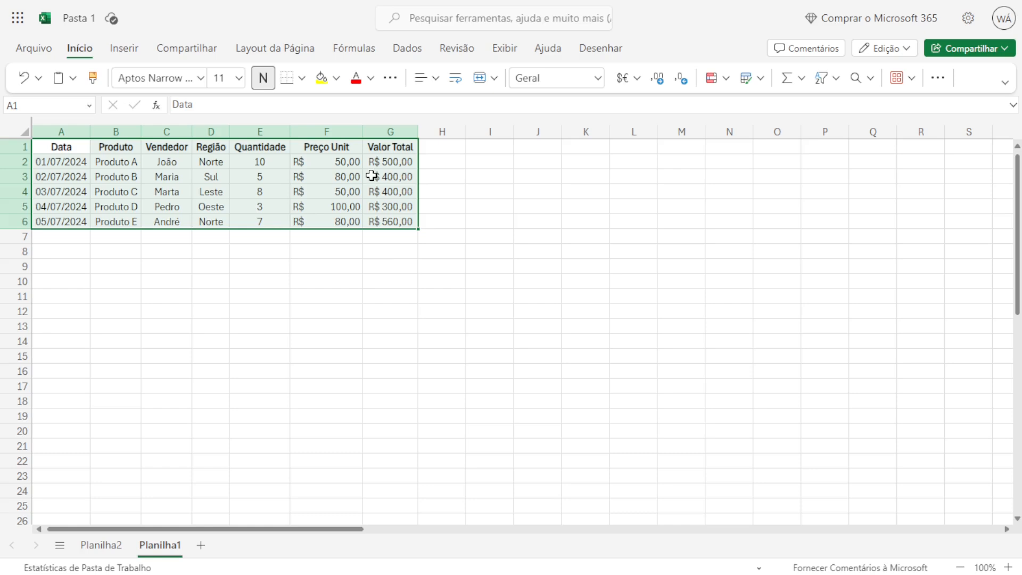
left_click(106, 552)
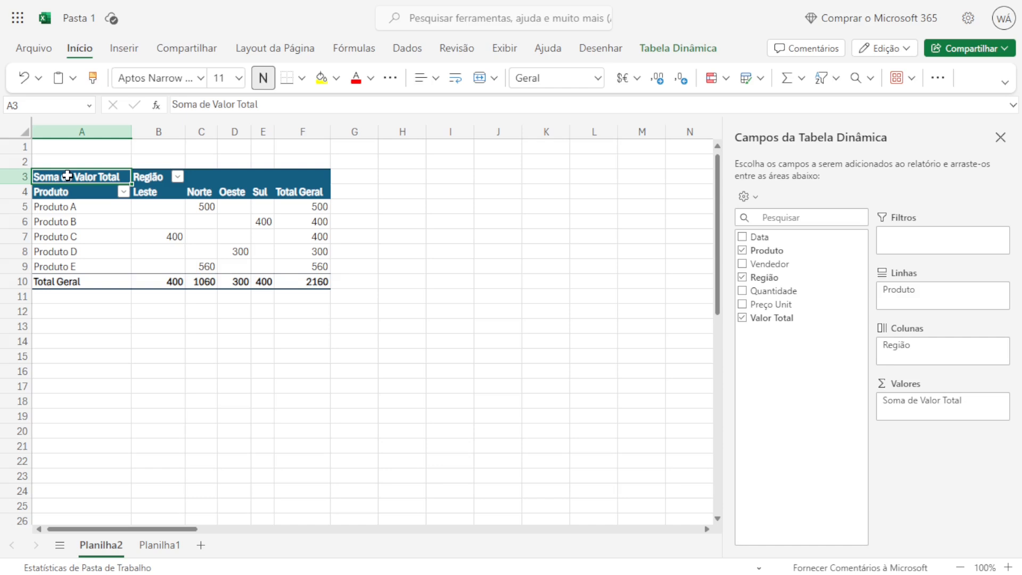
Insert a clustered column chart from the pivot table range A3:F10 and place it beside the table.
left_click_drag(80, 178, 308, 282)
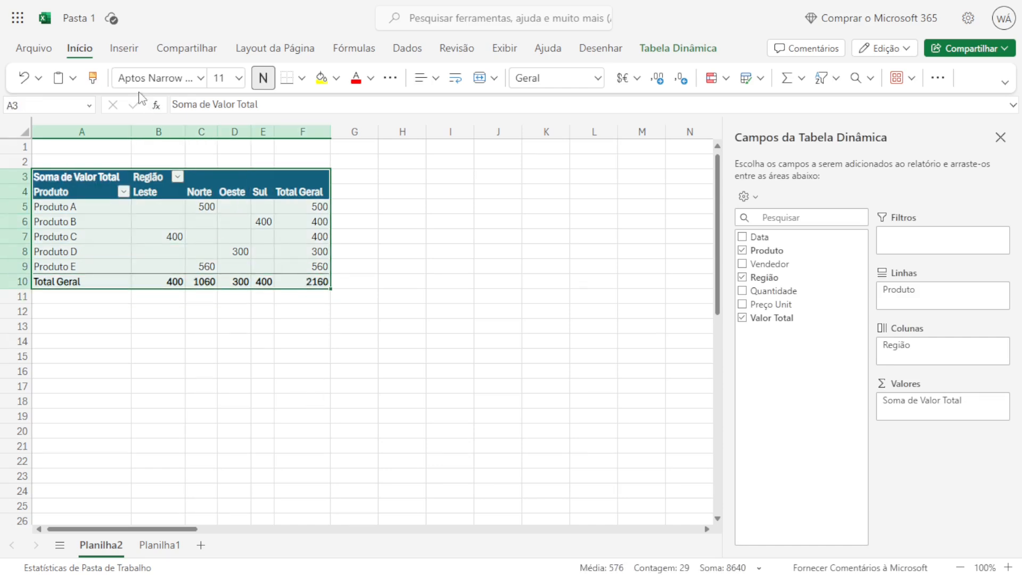
left_click(122, 55)
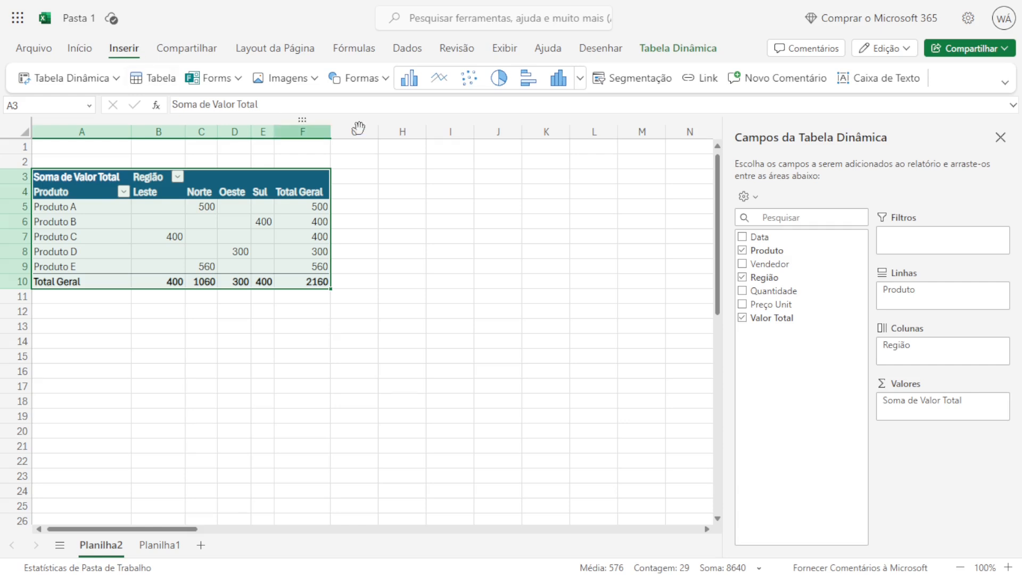
left_click(579, 79)
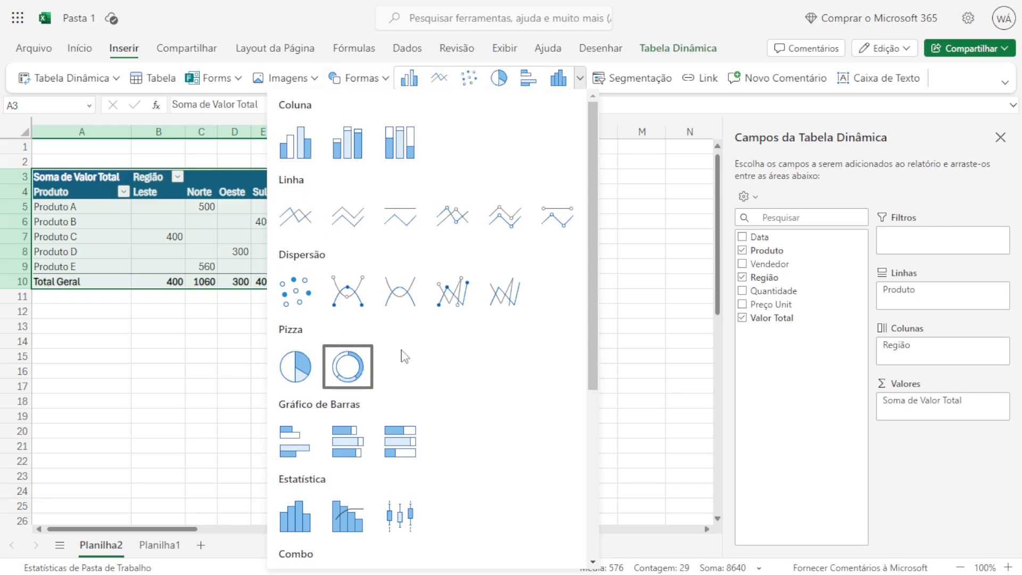
left_click(303, 153)
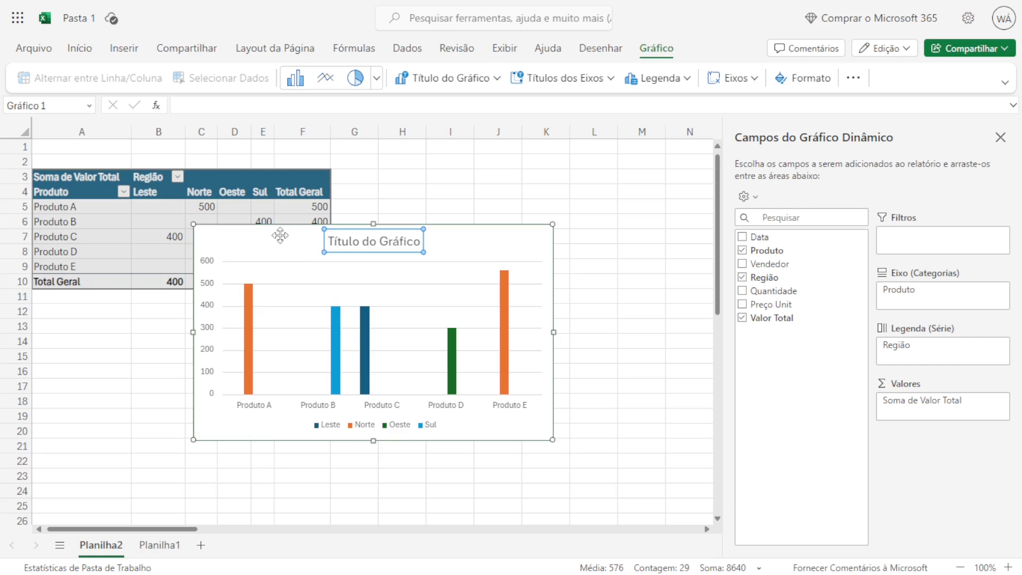
left_click_drag(288, 240, 426, 194)
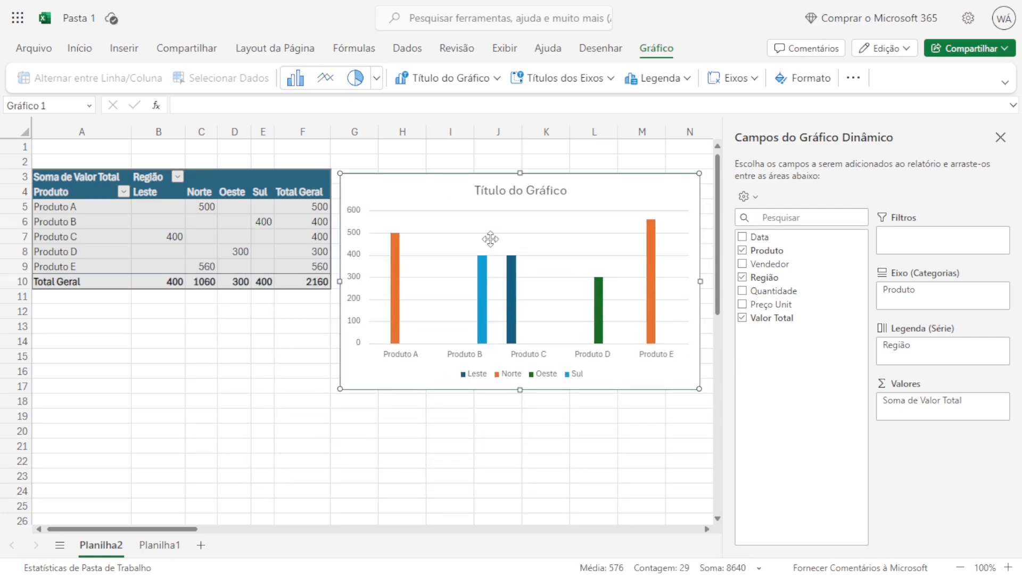
Change the pivot chart's title to "Venda por Produto e Região".
left_click(499, 195)
double_click(498, 193)
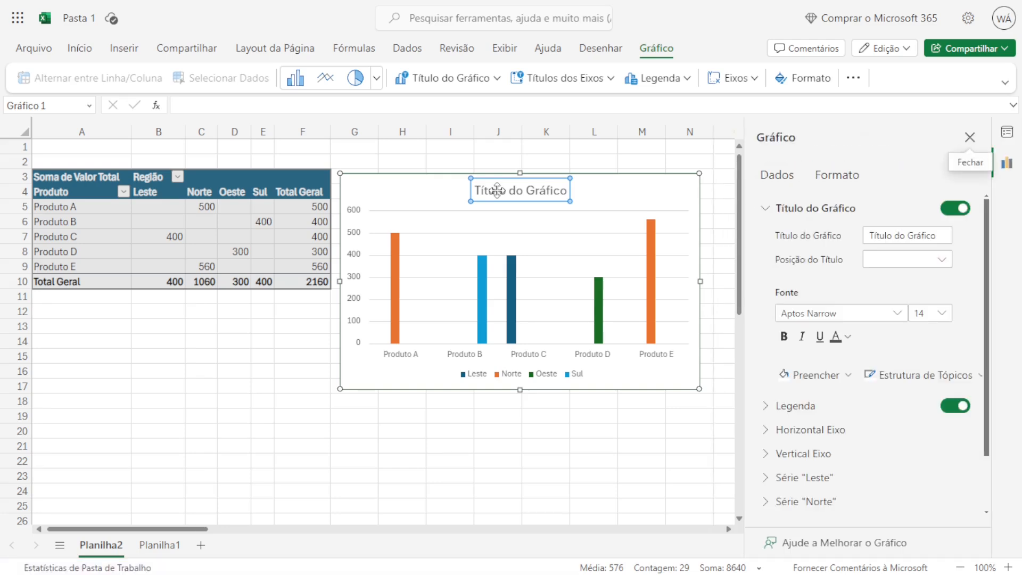
double_click(497, 190)
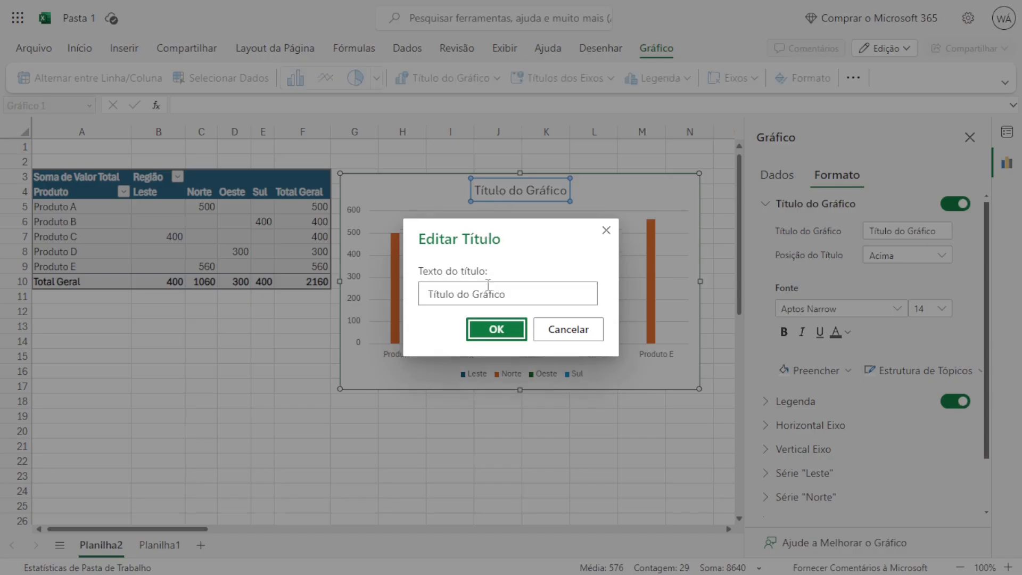
left_click(484, 295)
triple_click(484, 296)
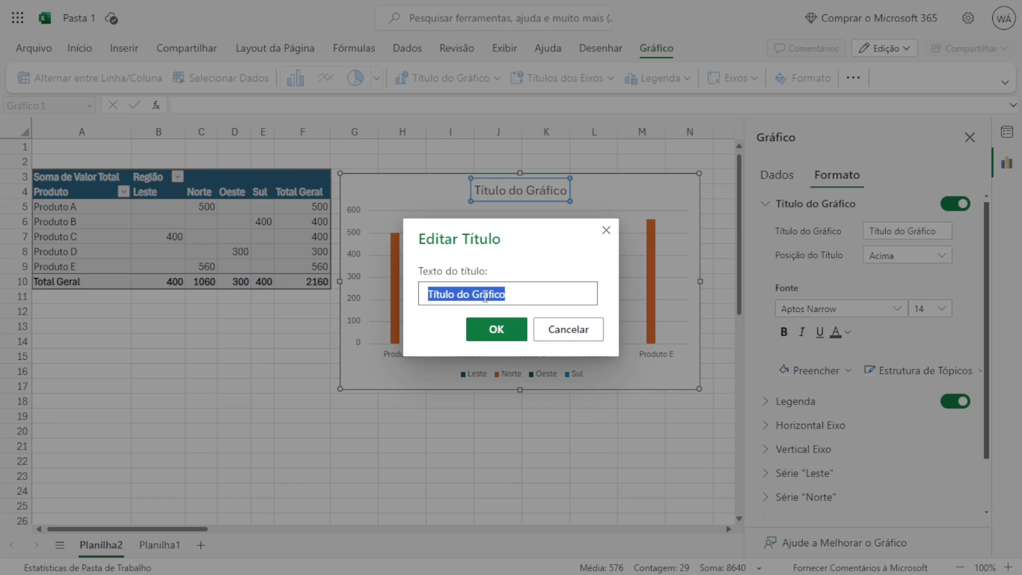
type("Venda ")
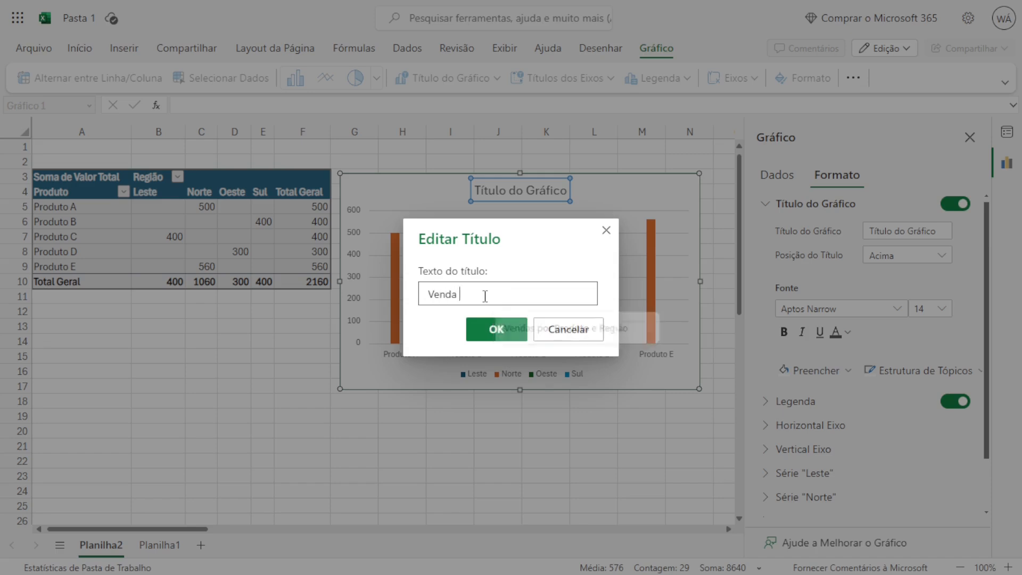
type("por Produto ")
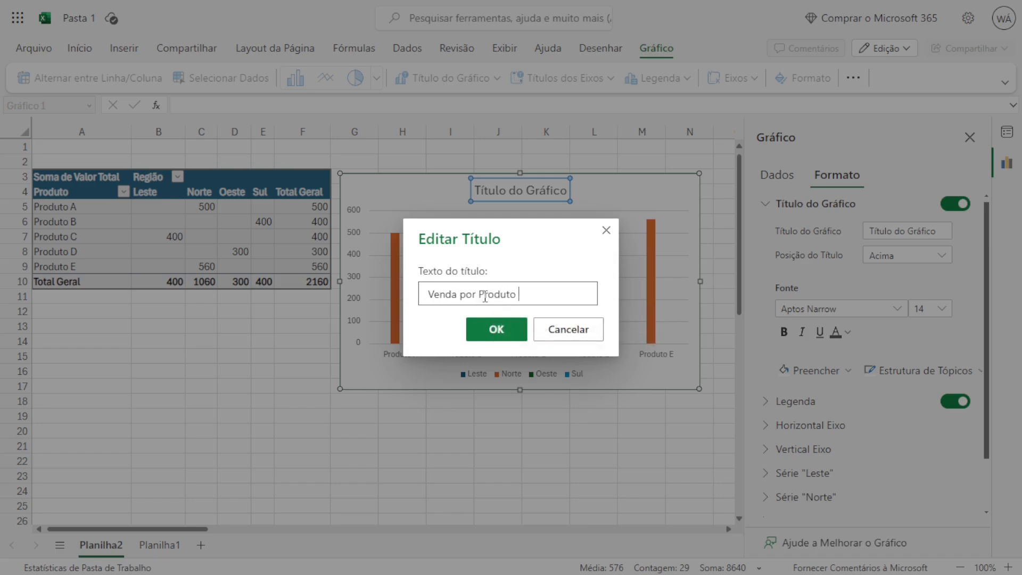
type("e Região")
left_click(490, 327)
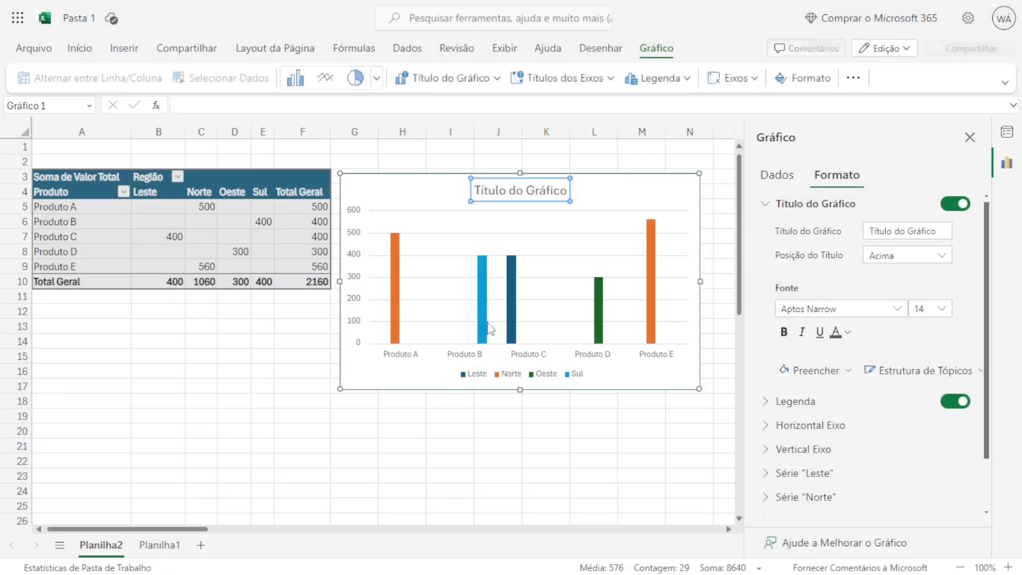
left_click(426, 446)
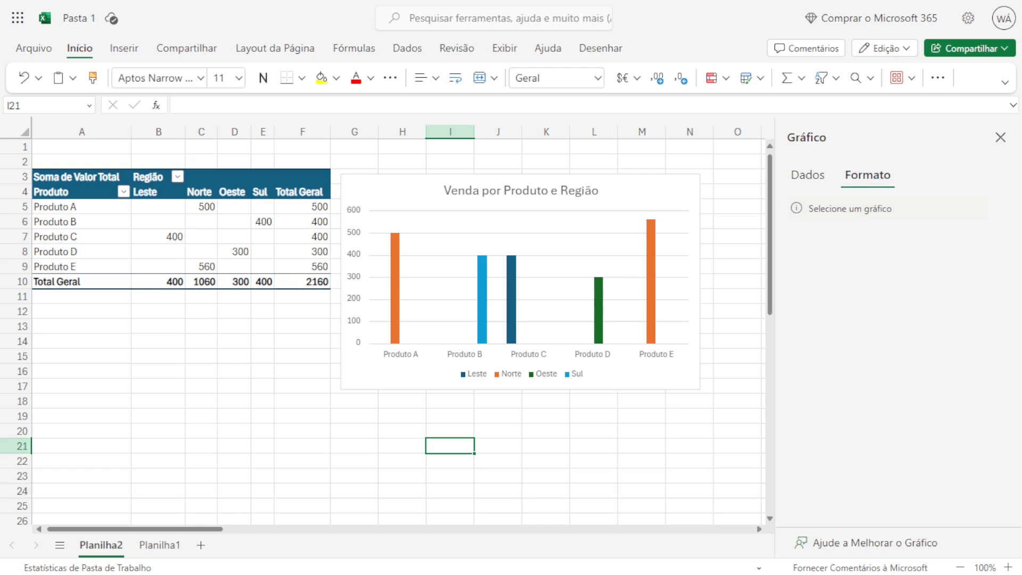
left_click(608, 433)
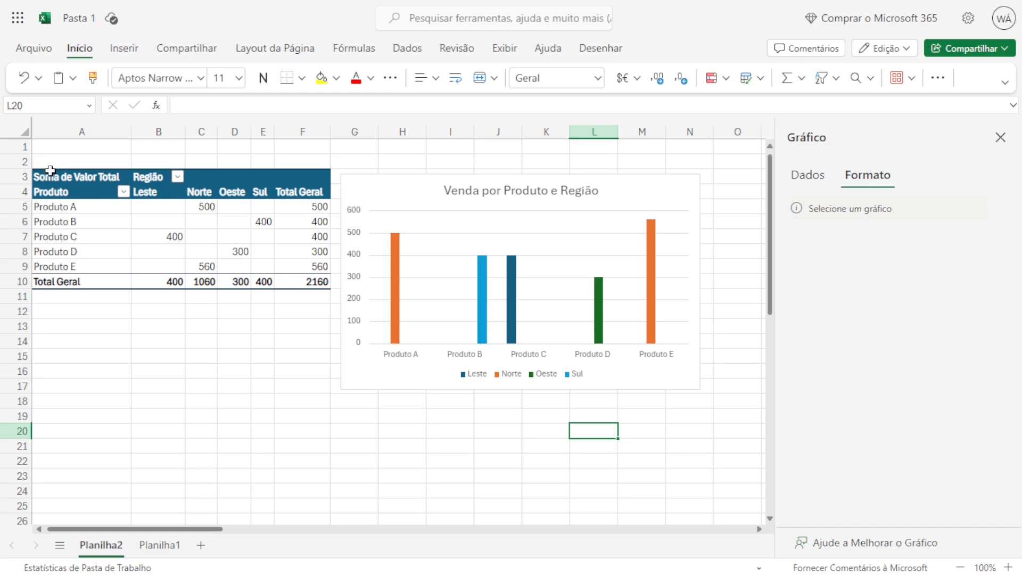
Insert slicers for the Data and Vendedor fields of the pivot table in A3:F10.
left_click_drag(50, 170, 308, 286)
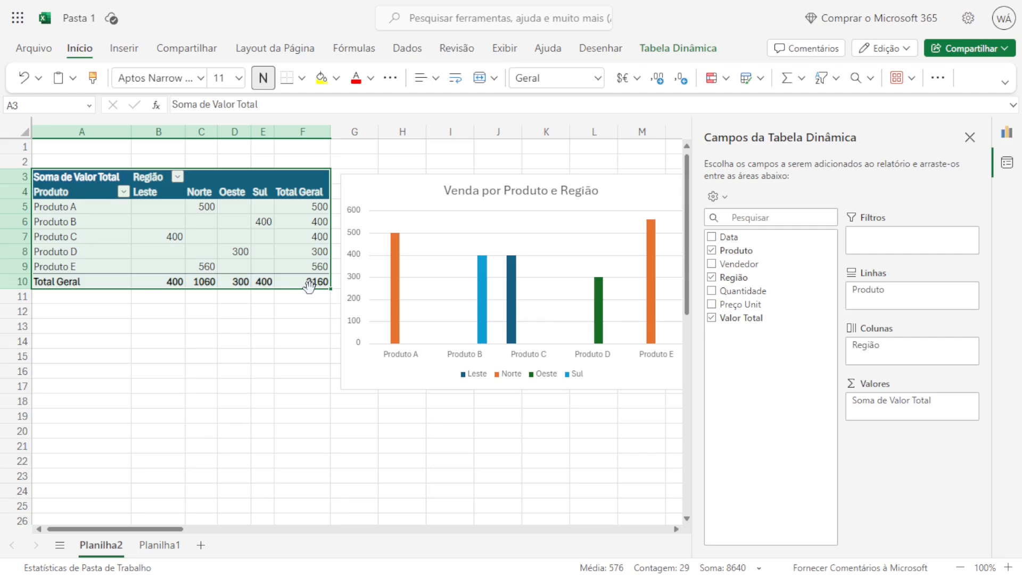
left_click(123, 48)
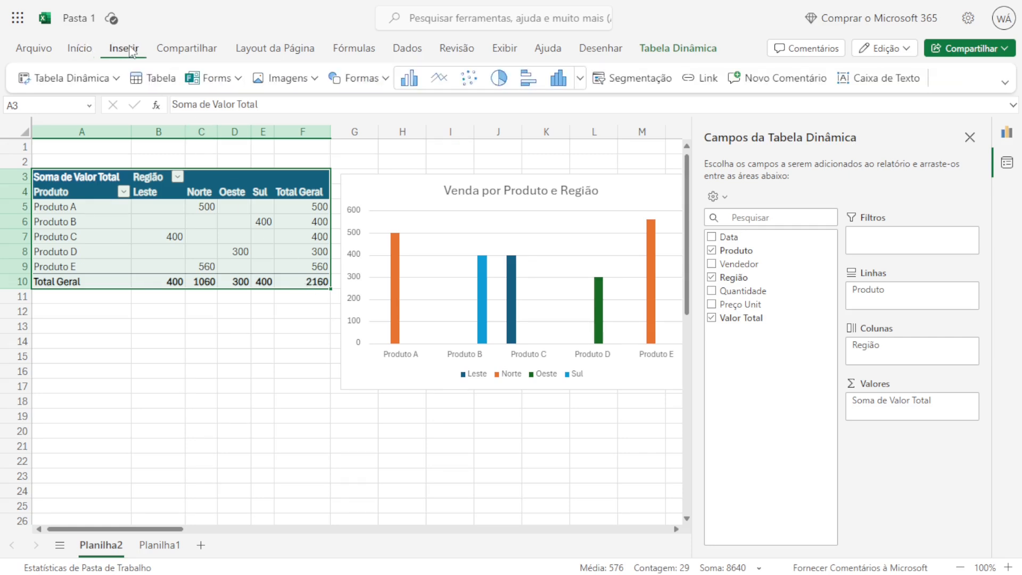
left_click(642, 80)
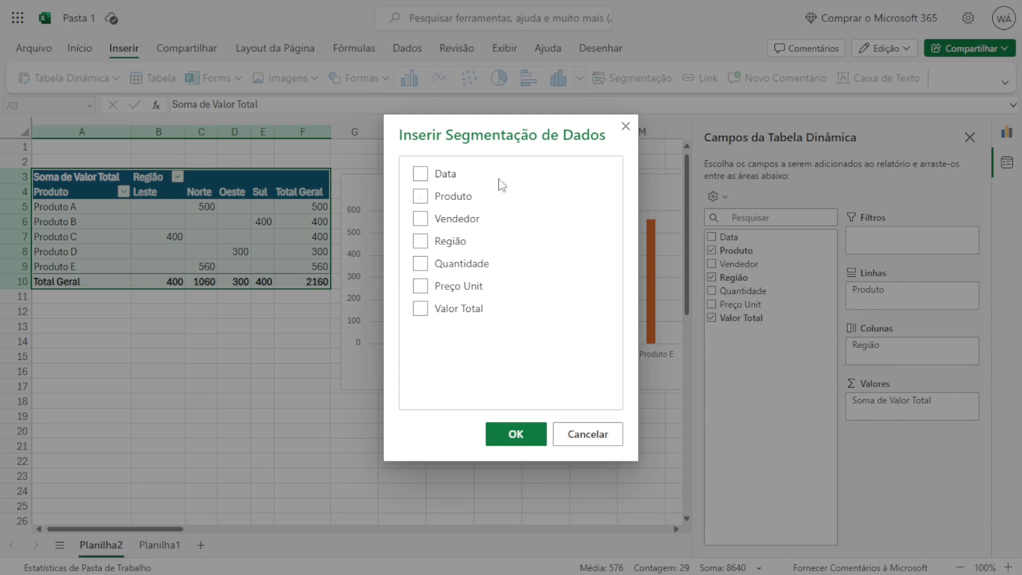
left_click(421, 176)
left_click(512, 439)
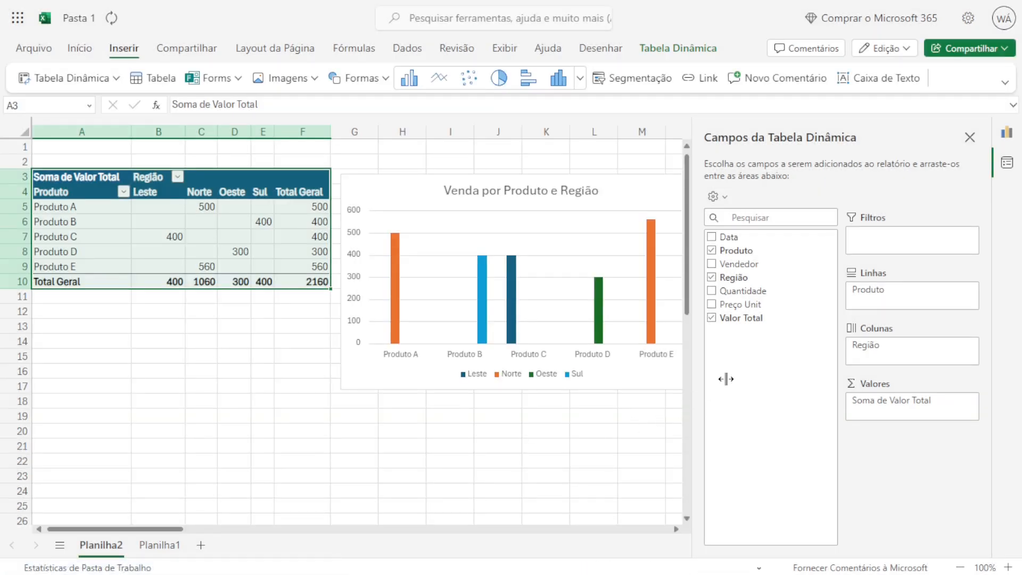
Close the side panes and place the Vendedor and Data slicers side by side next to the chart.
left_click(969, 137)
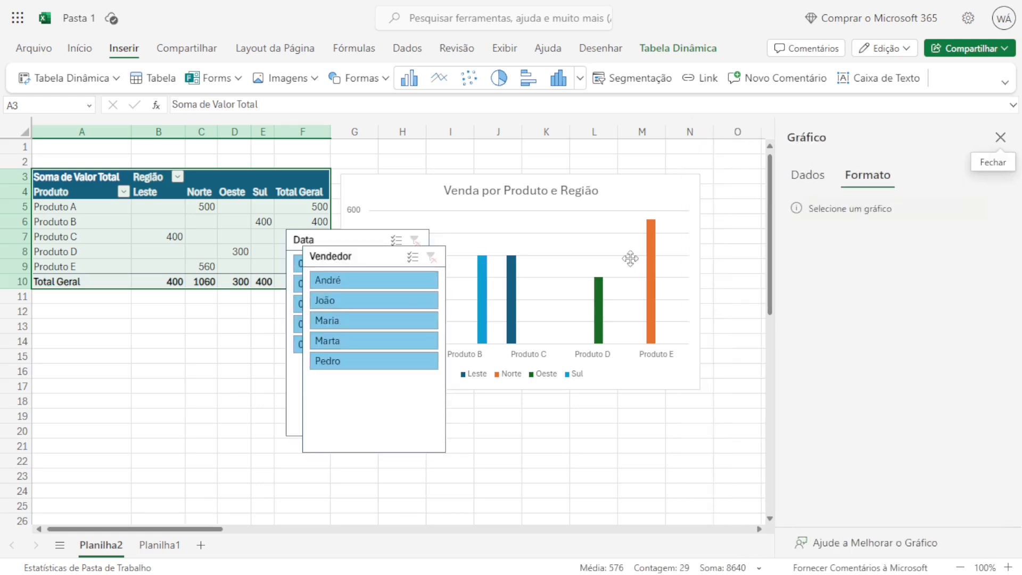
left_click(1000, 137)
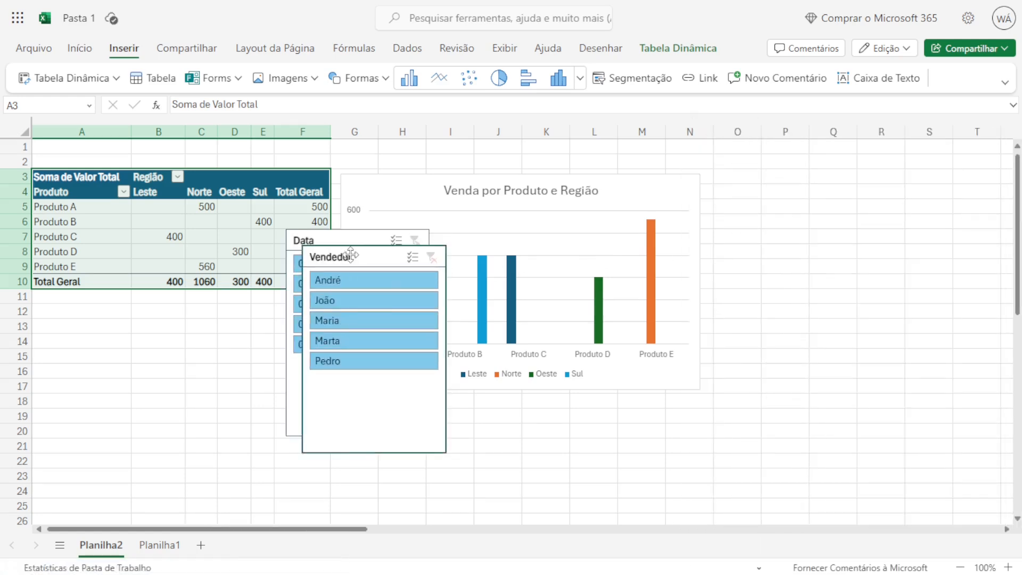
left_click_drag(350, 255, 752, 198)
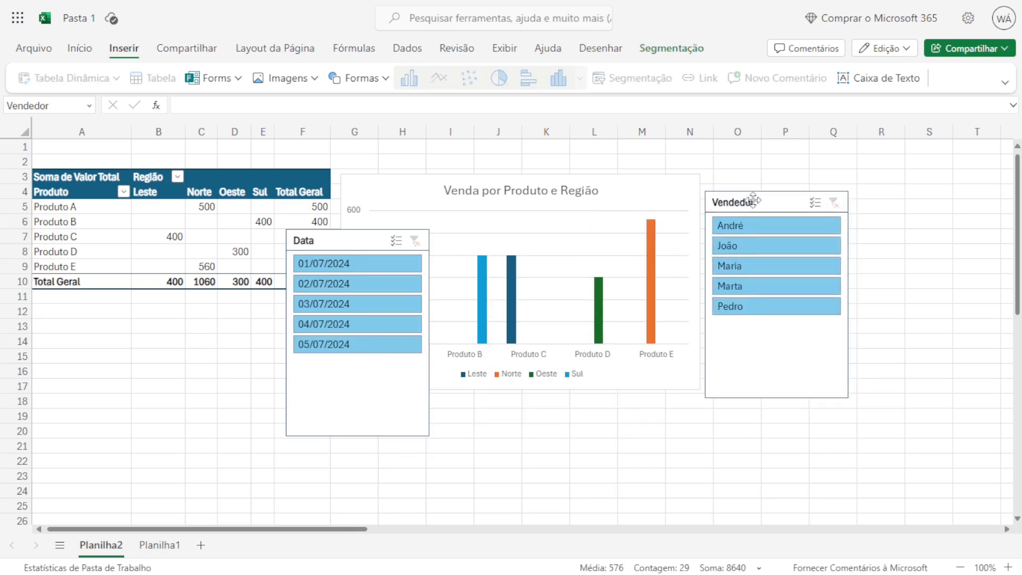
left_click_drag(363, 231, 916, 202)
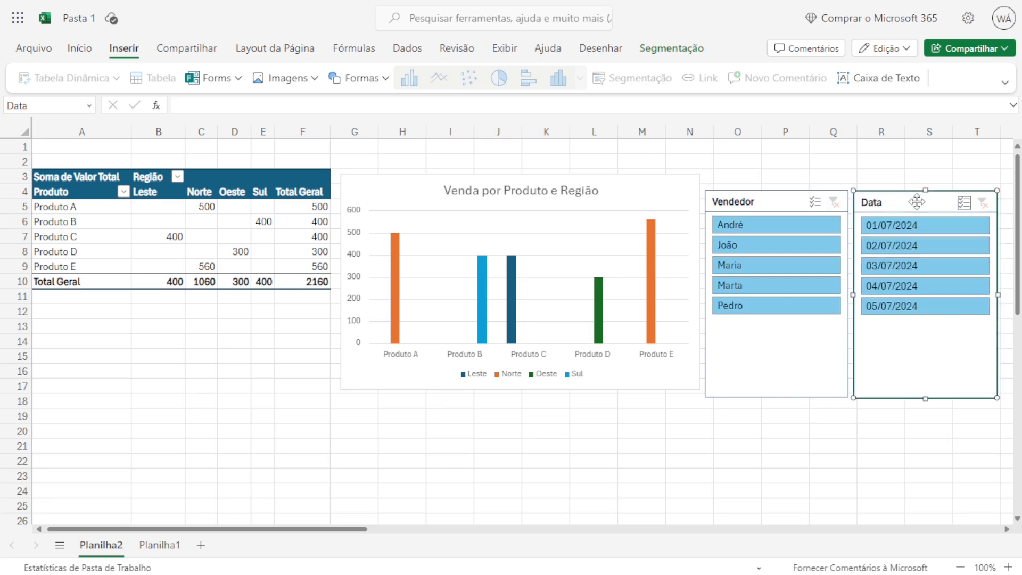
left_click(551, 430)
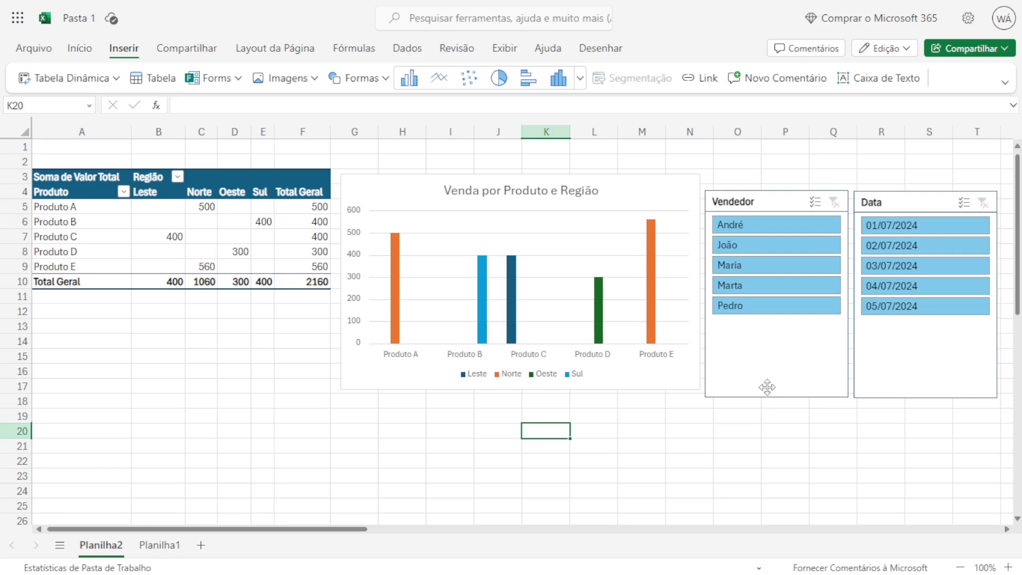
Filter the pivot table and chart by the third seller in the Vendedor slicer.
left_click(741, 265)
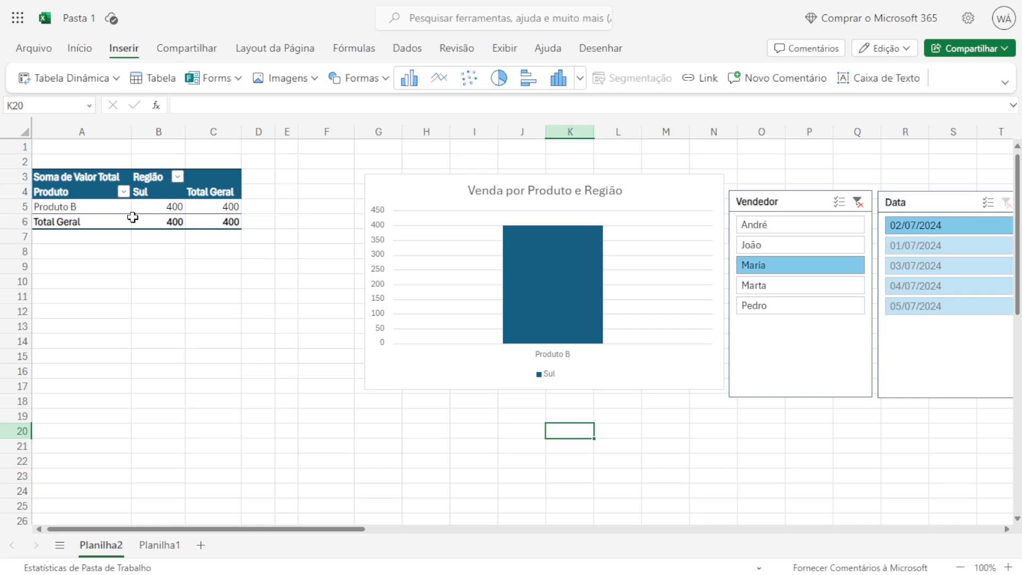
left_click(326, 386)
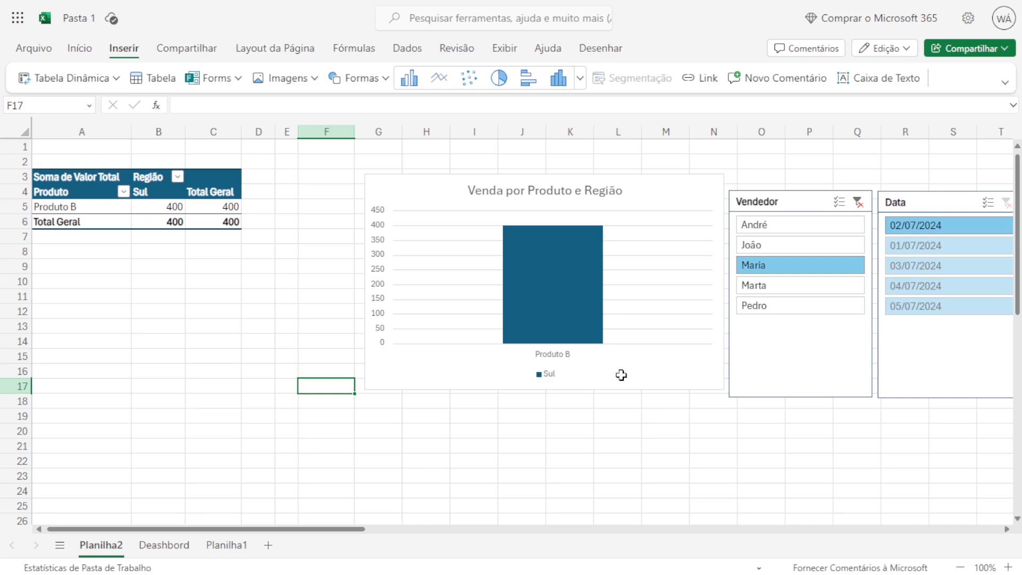
Move the chart up slightly and place the Vendedor and Data slicers side by side below it.
left_click_drag(444, 192, 446, 172)
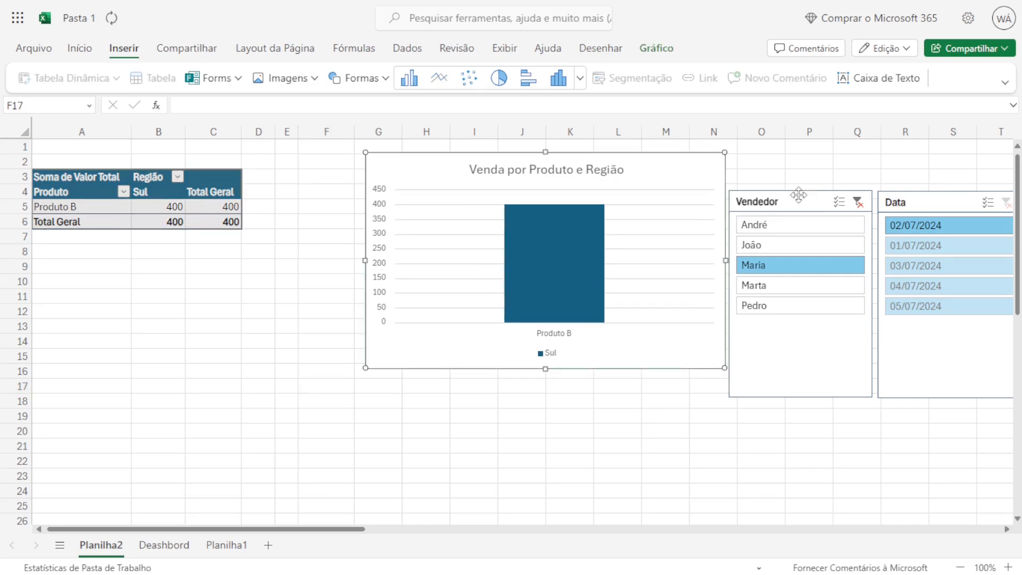
left_click_drag(798, 196, 516, 324)
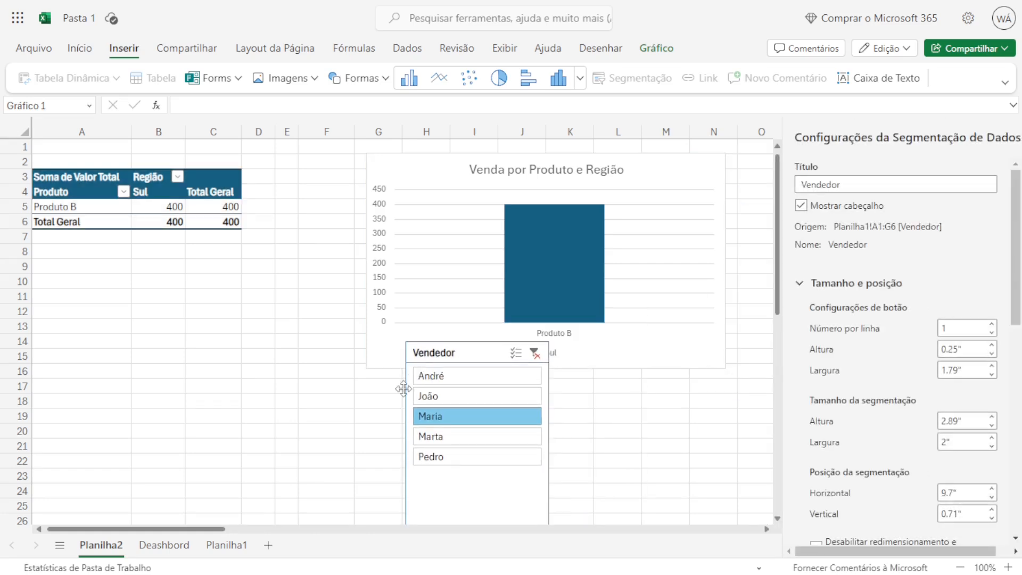
left_click_drag(403, 388, 436, 380)
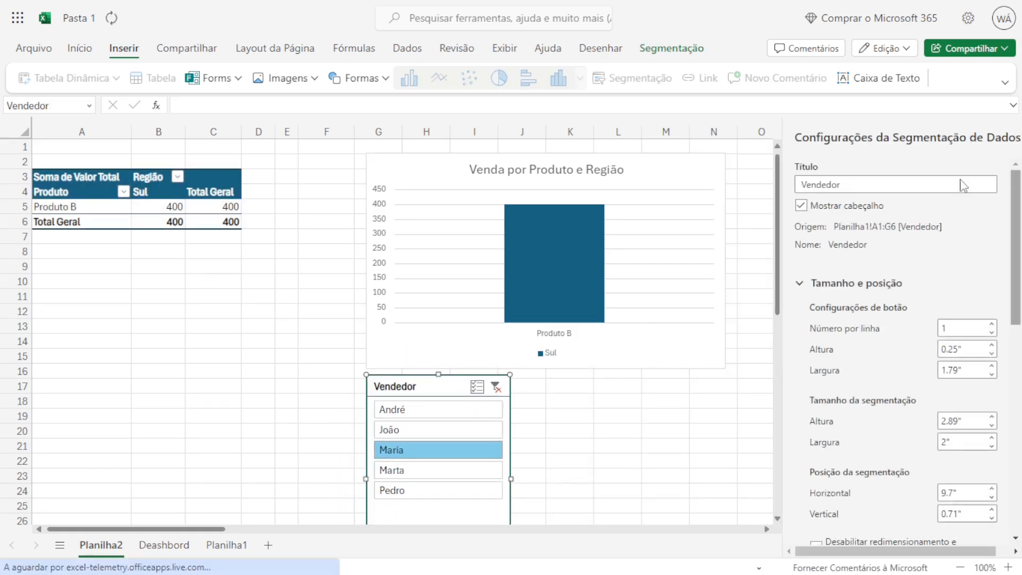
left_click(636, 413)
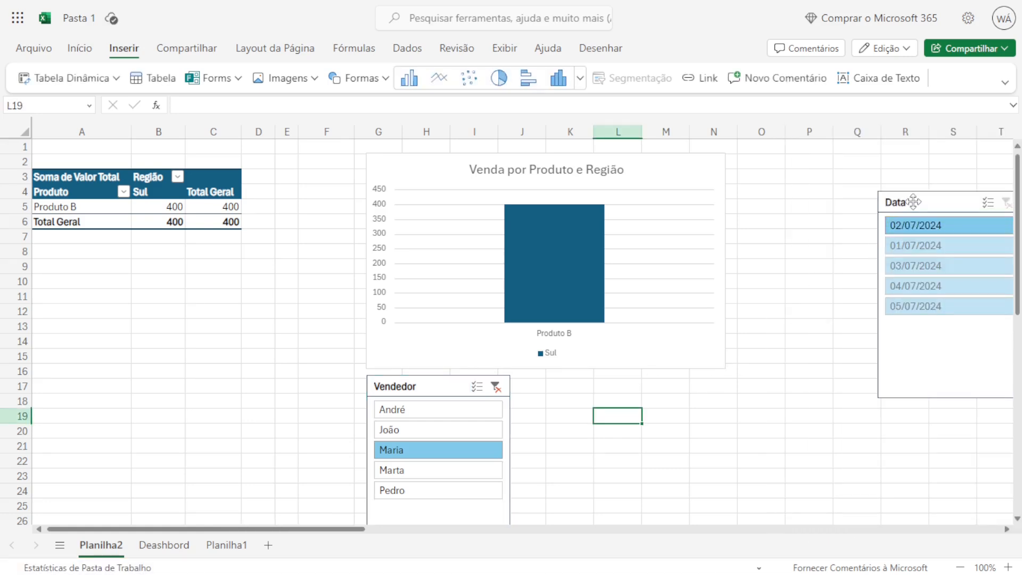
left_click_drag(916, 202, 616, 388)
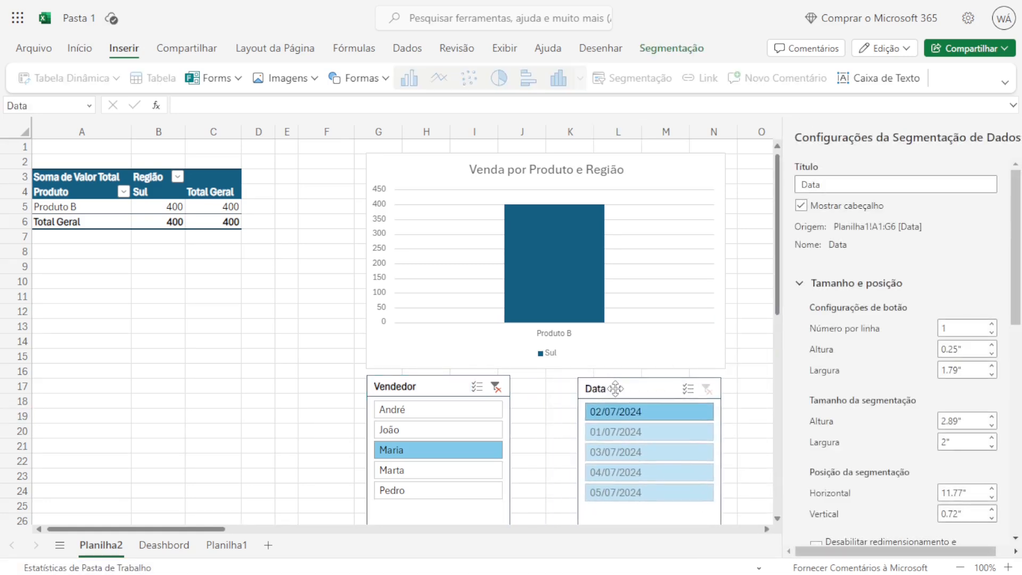
left_click(255, 368)
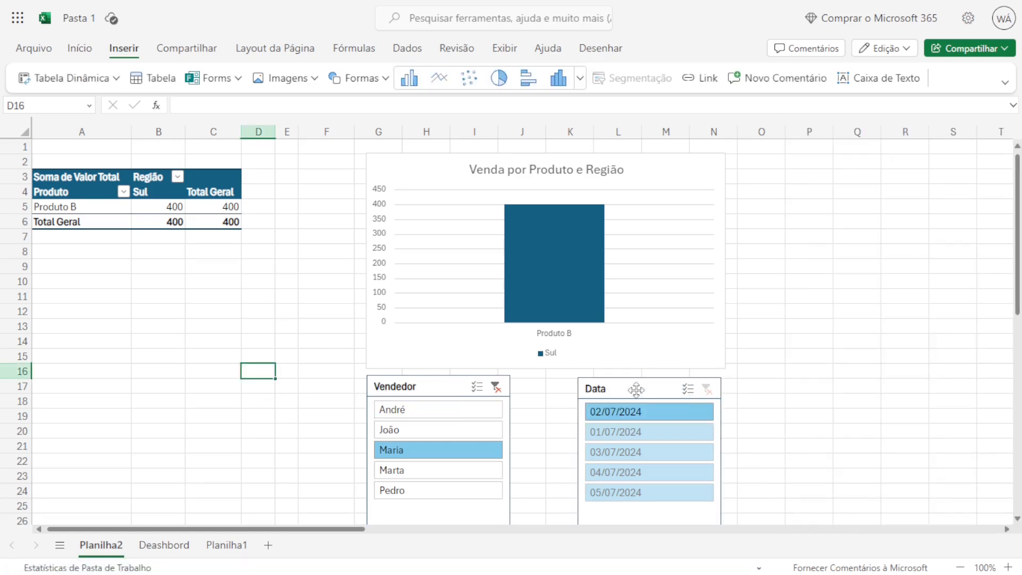
Clear the Vendedor filter, then filter the sales by the date 05/07/2024 and clear that filter too.
left_click(495, 387)
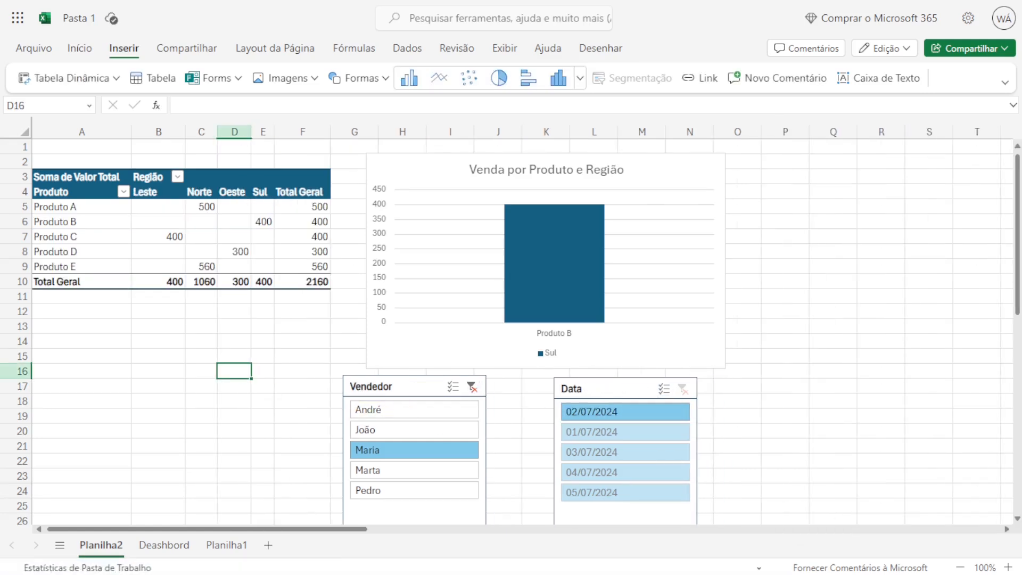
left_click(597, 497)
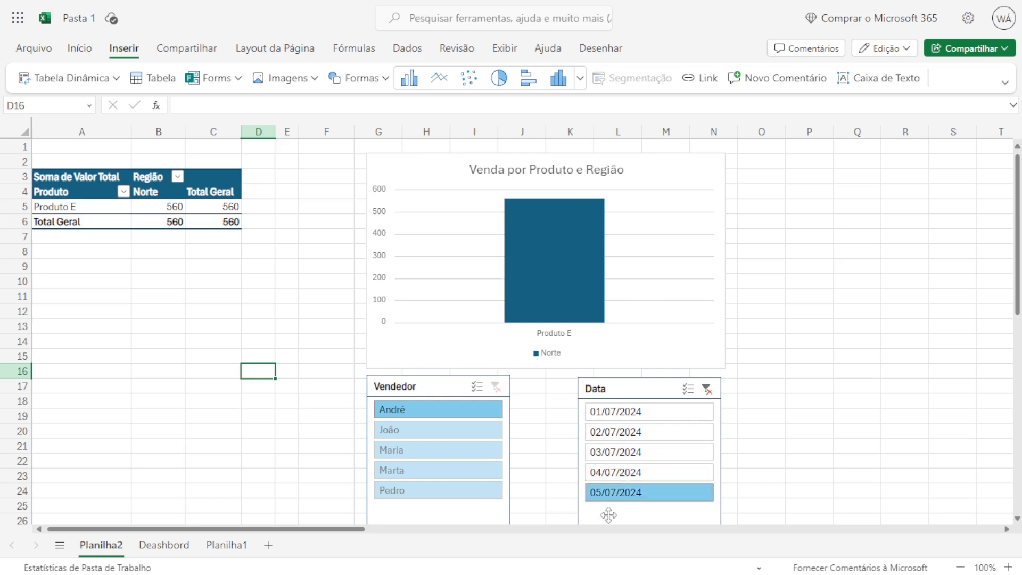
left_click(707, 392)
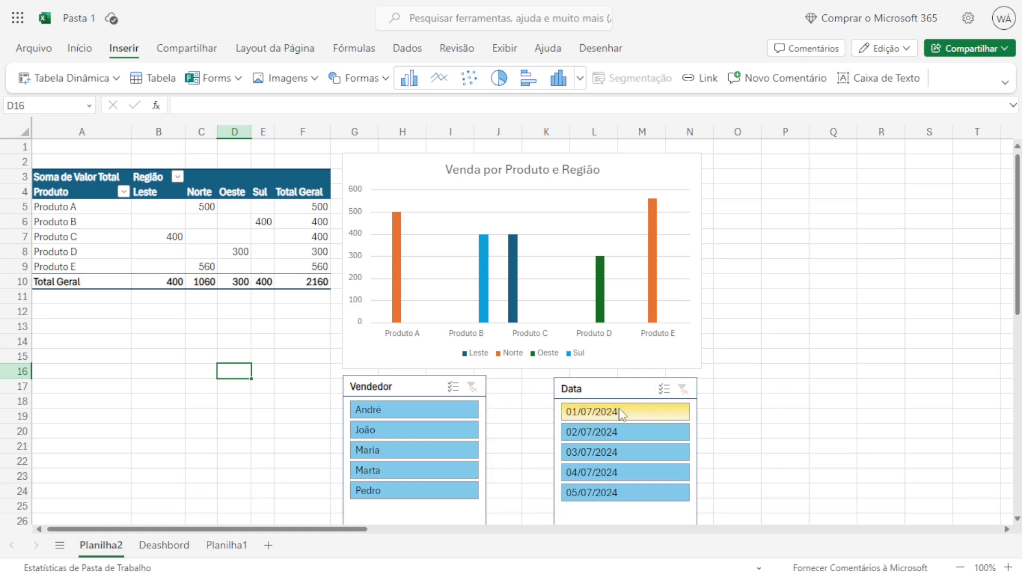
Try to widen the Vendedor slicer to about 2.85".
left_click(424, 386)
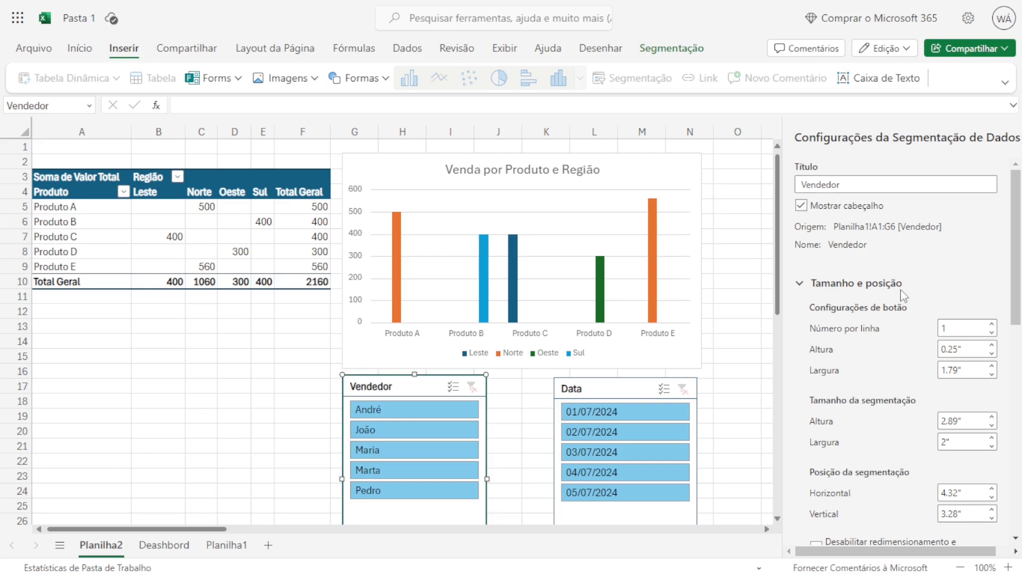
scroll(899, 303, "down", 2)
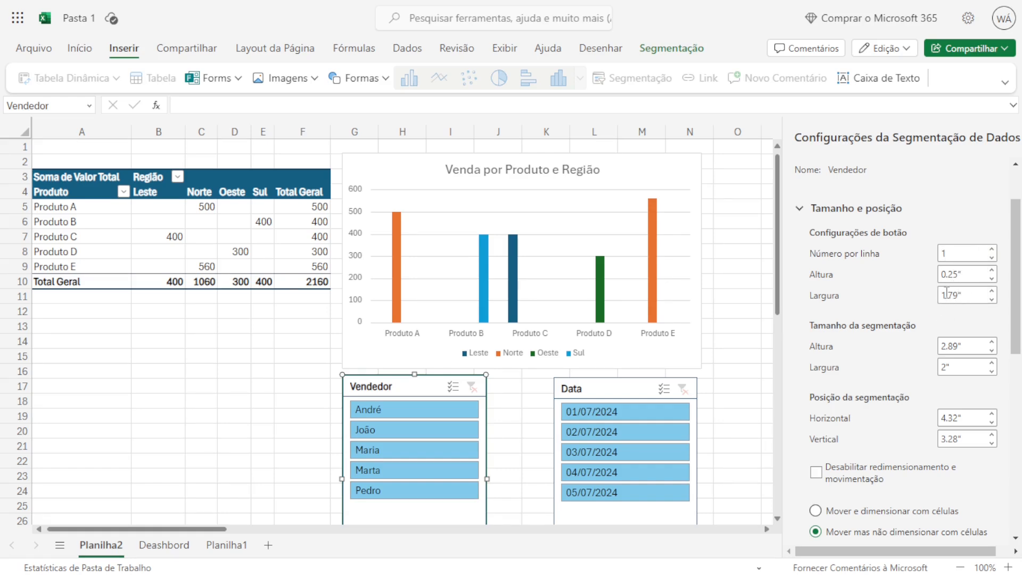
left_click_drag(971, 296, 935, 301)
left_click_drag(960, 255, 913, 279)
left_click(951, 258)
left_click_drag(342, 479, 281, 478)
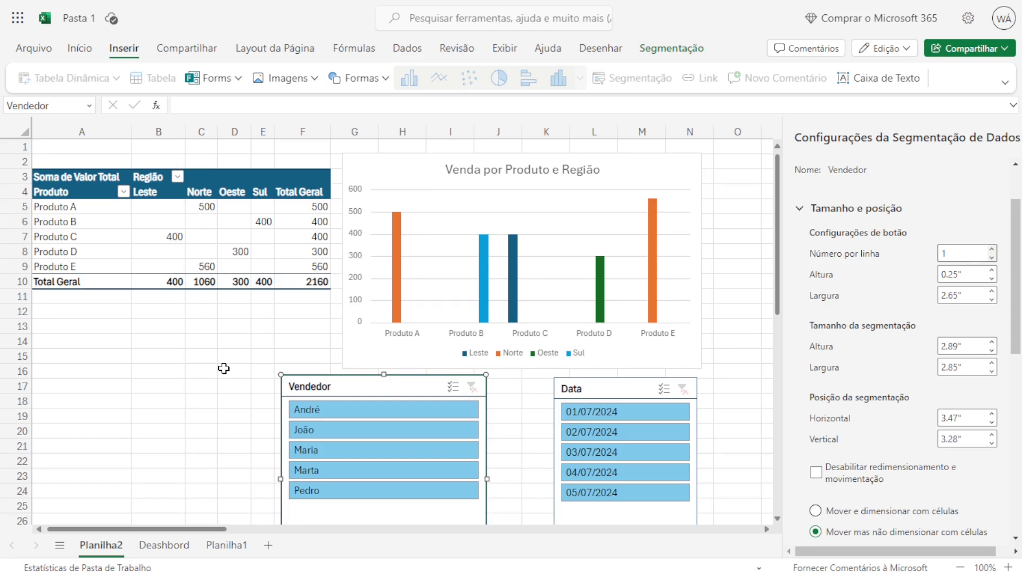
left_click(186, 433)
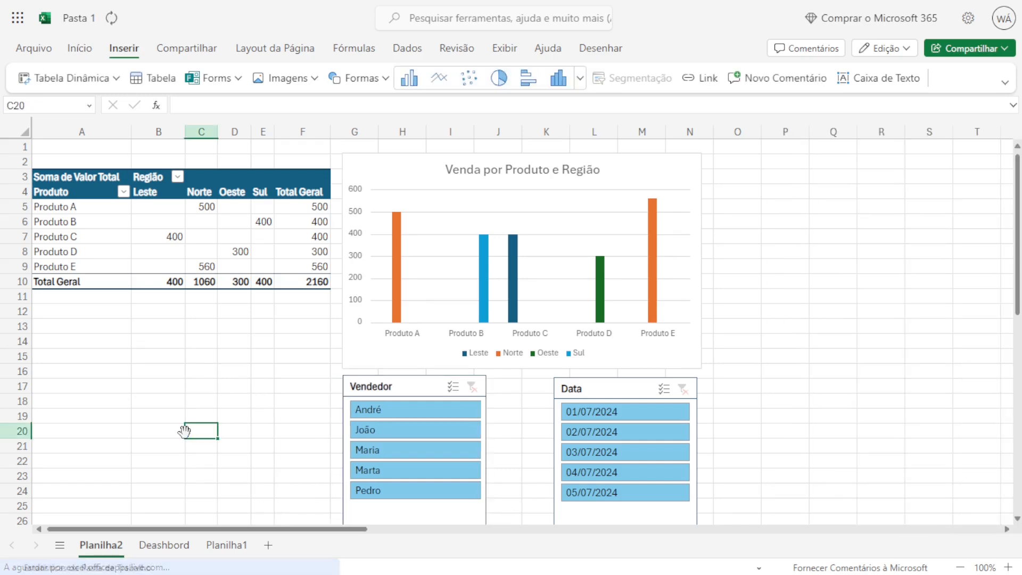
Shorten the Vendedor and Data slicers so their frames end just below their last items.
left_click(403, 380)
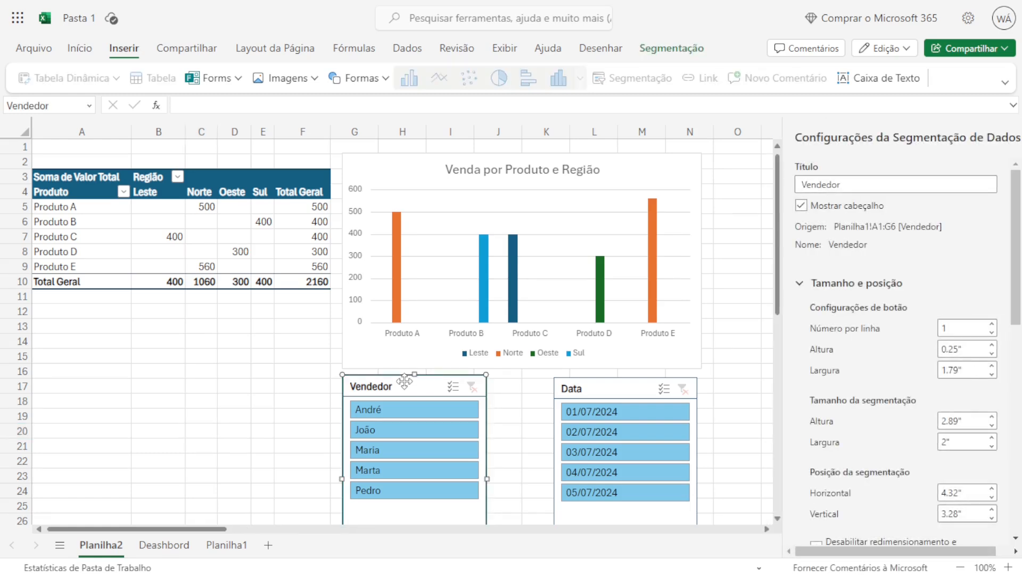
scroll(404, 381, "down", 2)
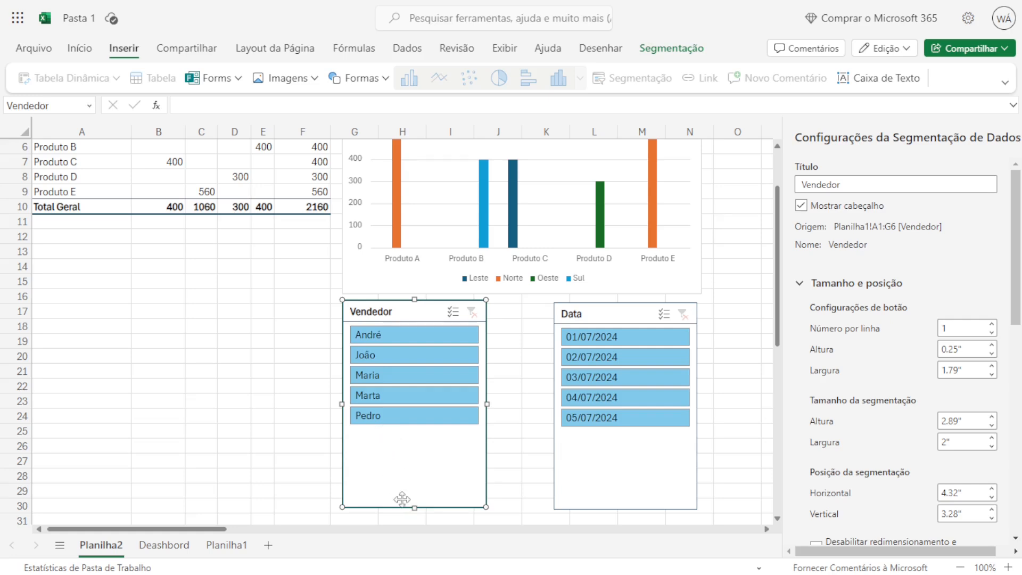
left_click_drag(414, 506, 417, 435)
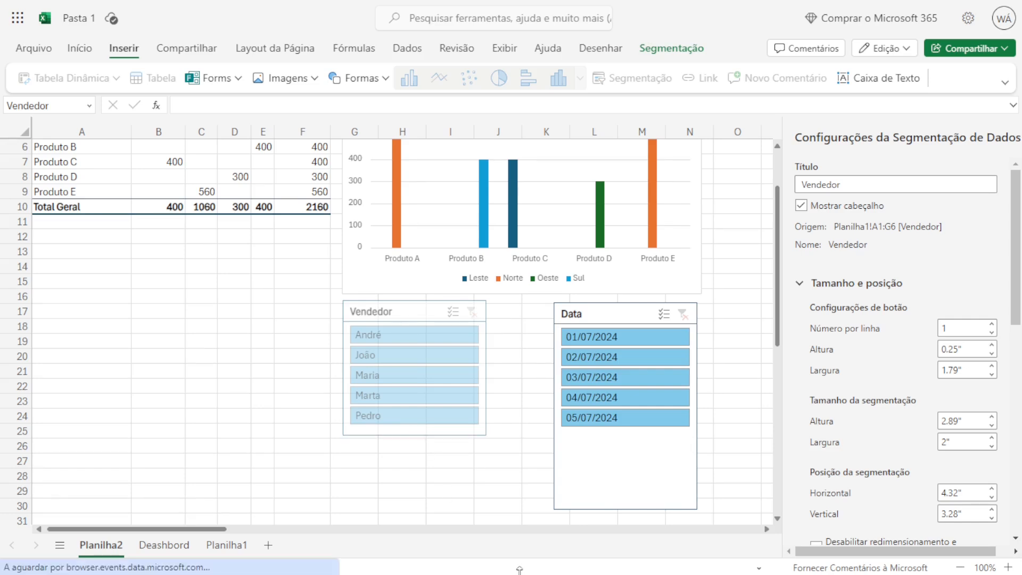
left_click(577, 441)
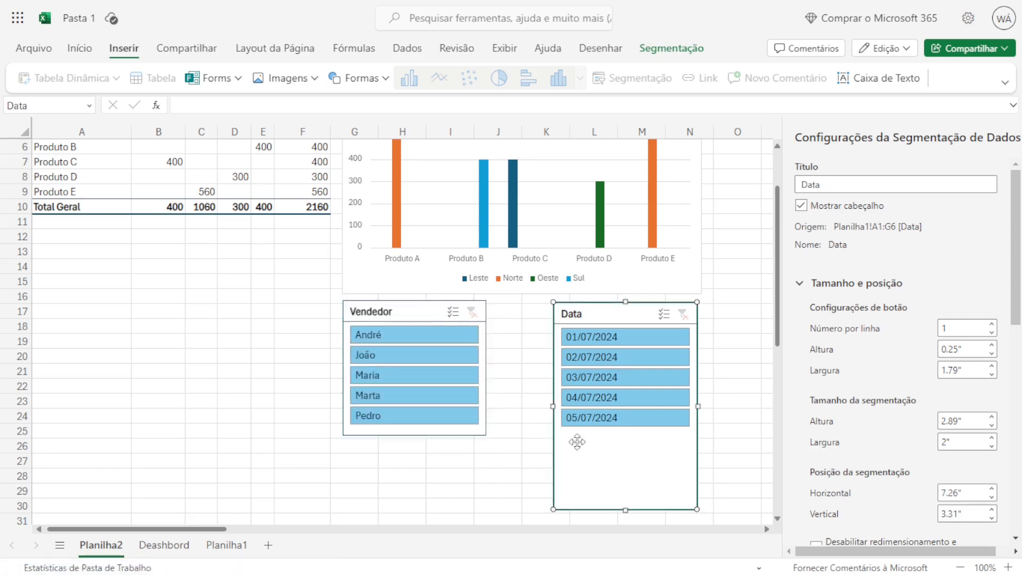
left_click_drag(620, 507, 619, 436)
left_click(498, 465)
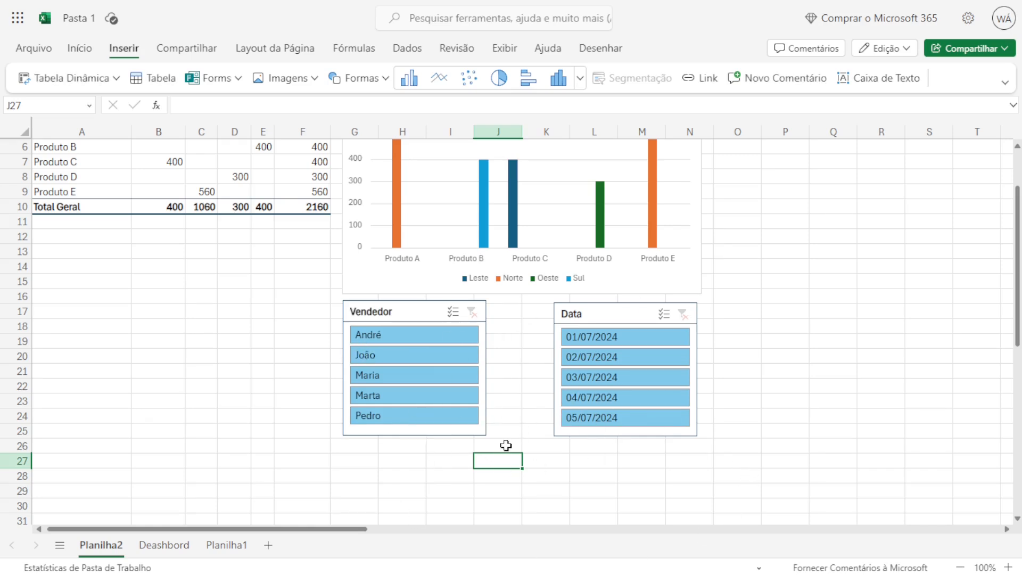
scroll(506, 446, "up", 3)
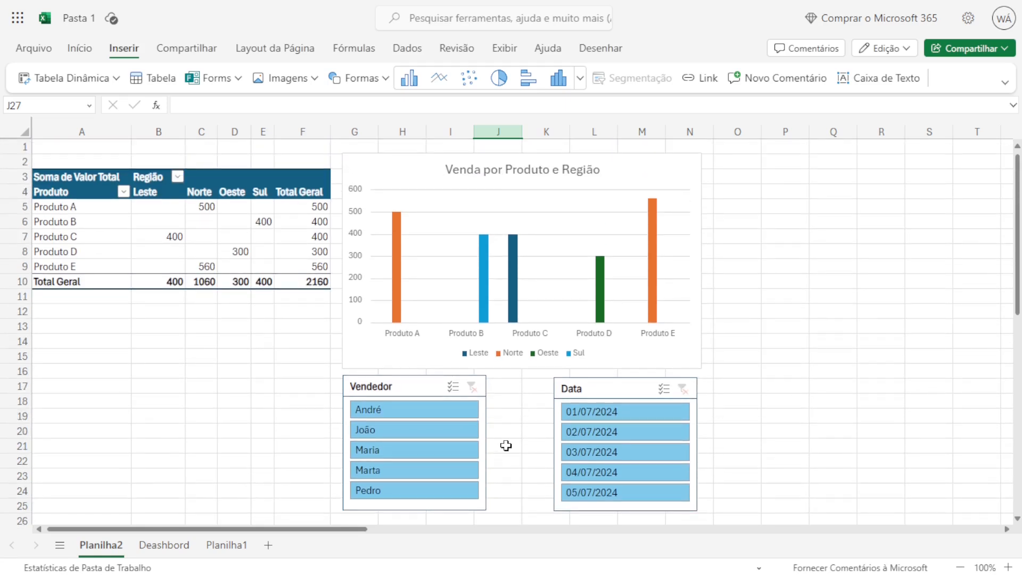